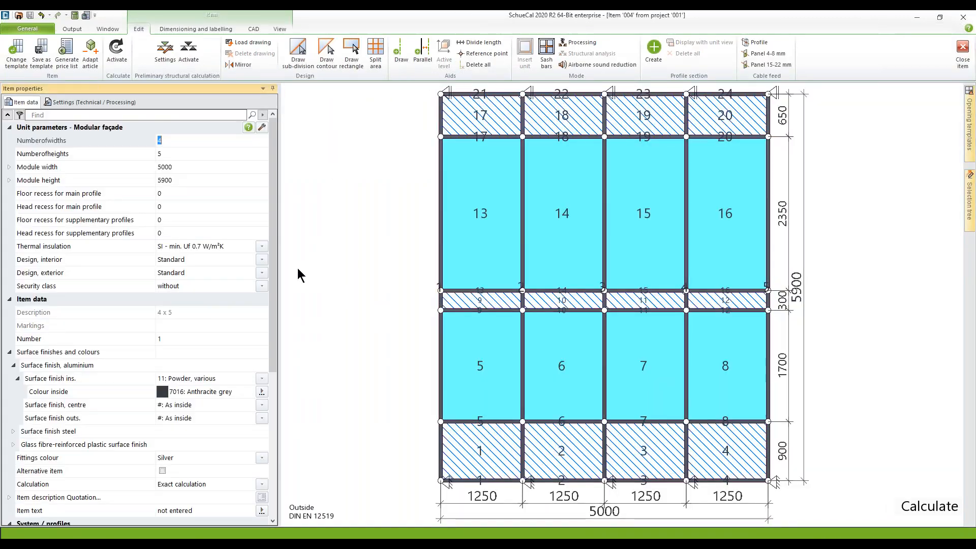
Review the item's glass and panel infills and examine the profile section of the transom between fields 1 and 5
{"action": "scroll", "coordinate": [269, 254], "scroll_direction": "down", "scroll_amount": 6}
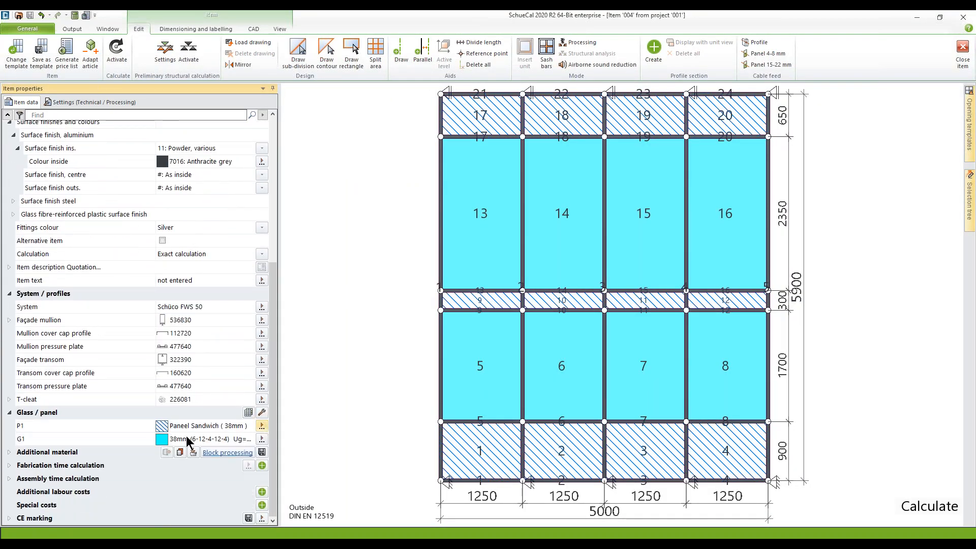
{"action": "left_click", "coordinate": [141, 427]}
{"action": "left_click", "coordinate": [206, 426]}
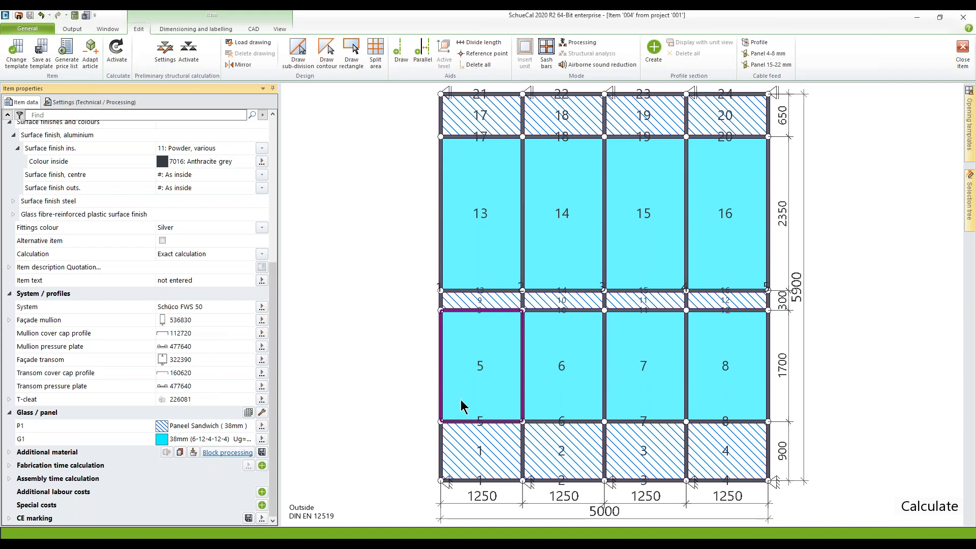
{"action": "left_click", "coordinate": [460, 421]}
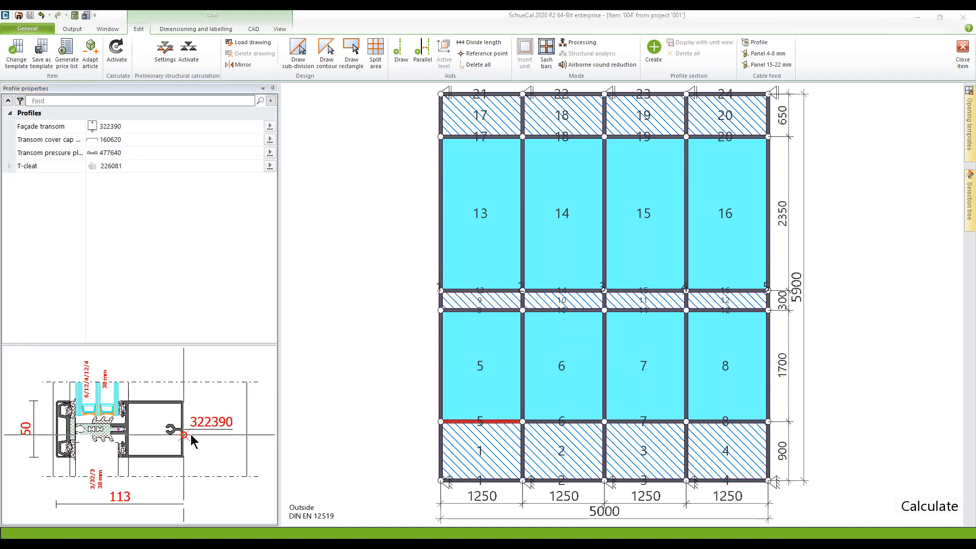
{"action": "double_click", "coordinate": [193, 441]}
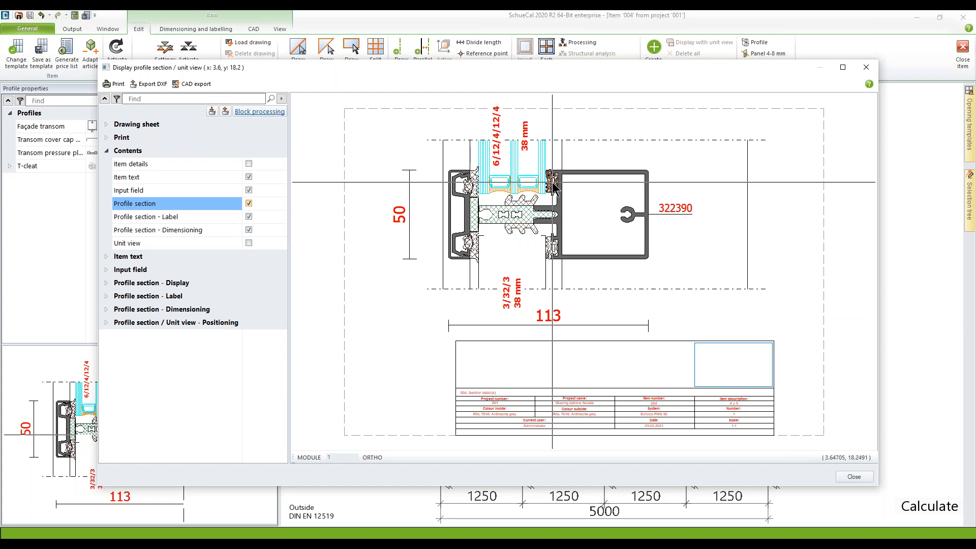
{"action": "left_click", "coordinate": [854, 477]}
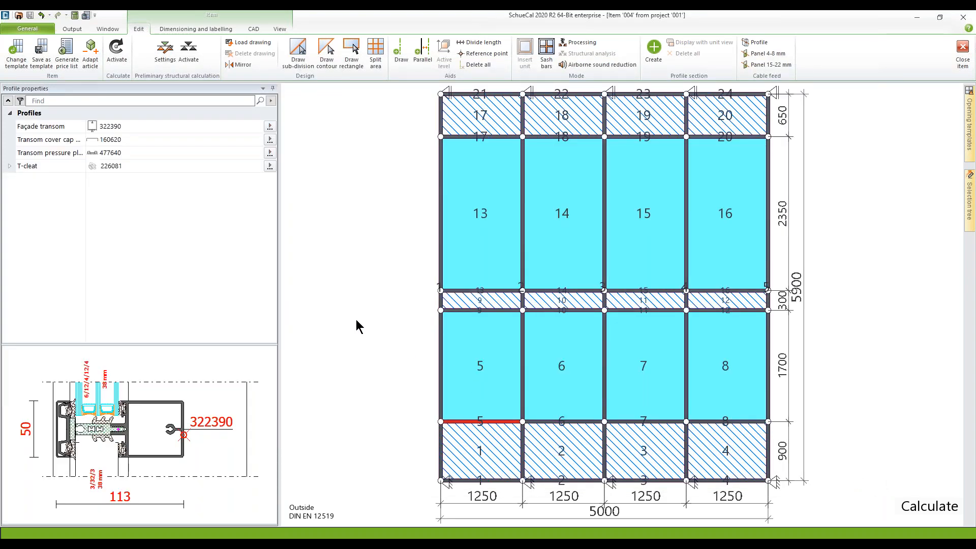
{"action": "left_click", "coordinate": [346, 316]}
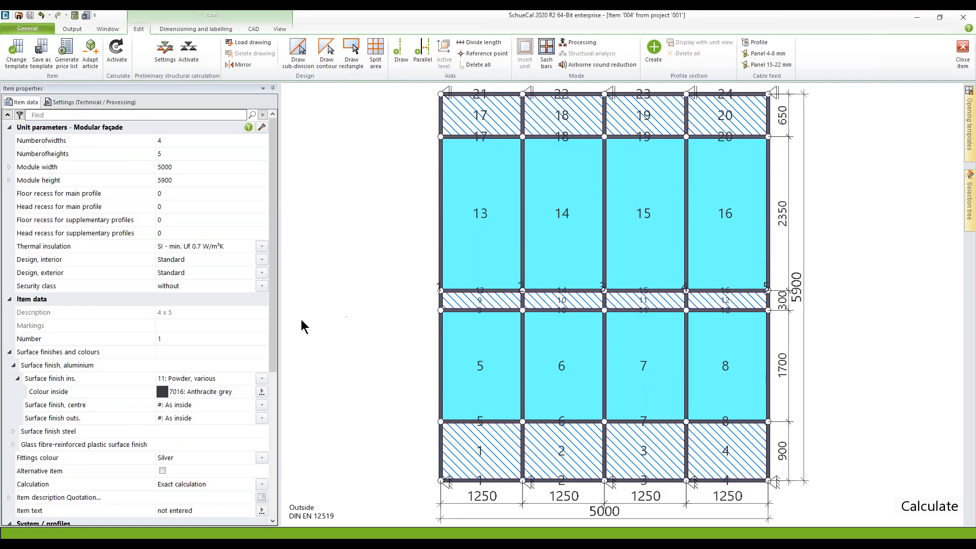
Replace glass G1 with the project glass G2, 40mm (6-12-4-12-6)
{"action": "left_click_drag", "start_coordinate": [277, 326], "coordinate": [302, 474]}
{"action": "mouse_move", "coordinate": [132, 447]}
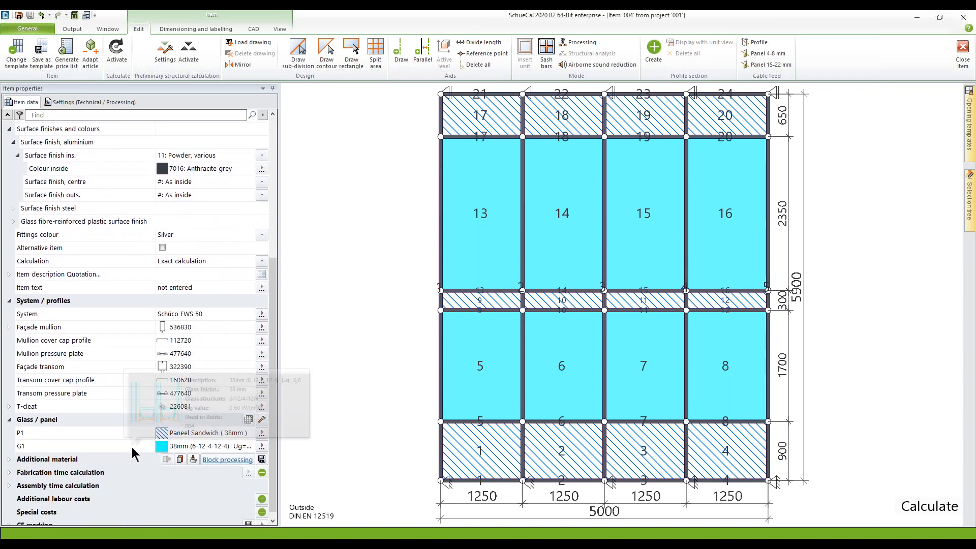
{"action": "left_click", "coordinate": [262, 446]}
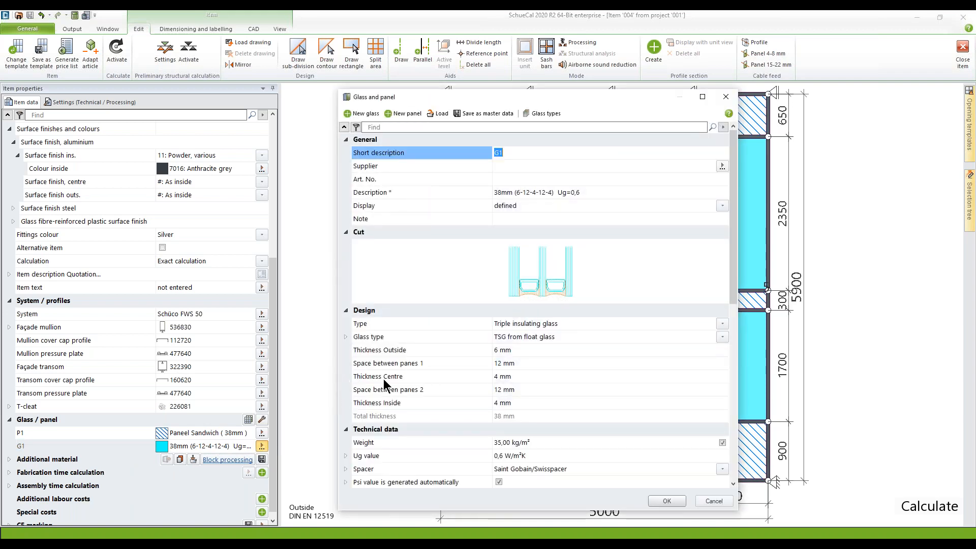
{"action": "left_click", "coordinate": [446, 113]}
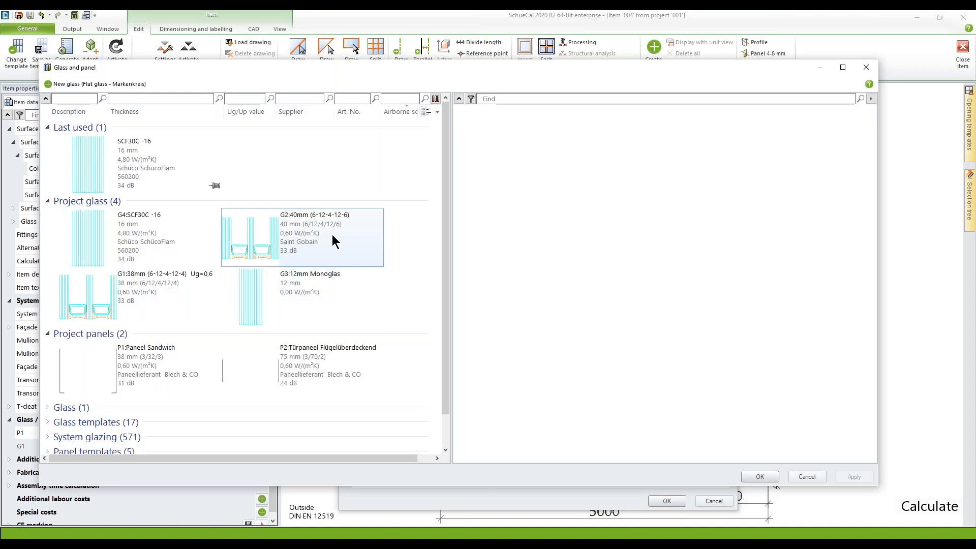
{"action": "left_click", "coordinate": [305, 235]}
{"action": "double_click", "coordinate": [304, 233]}
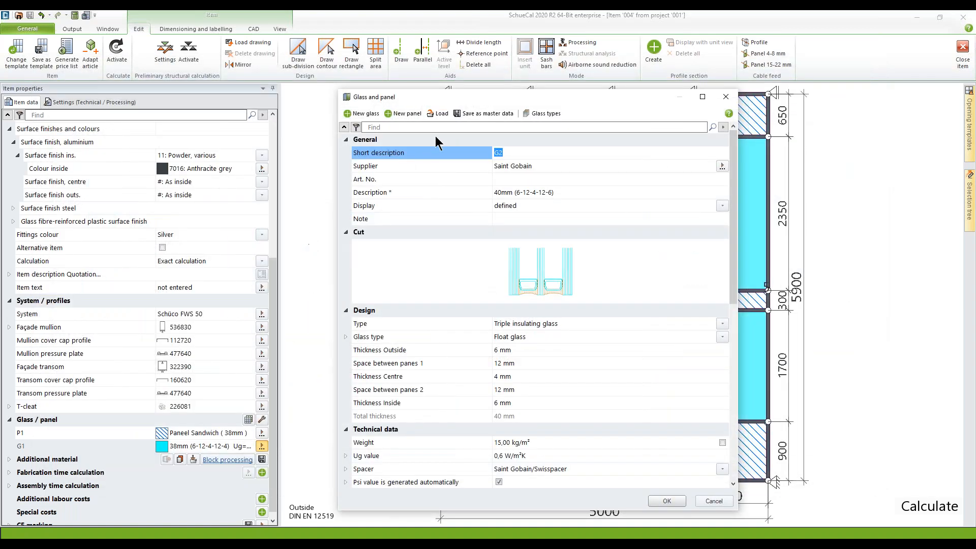
{"action": "left_click", "coordinate": [665, 500]}
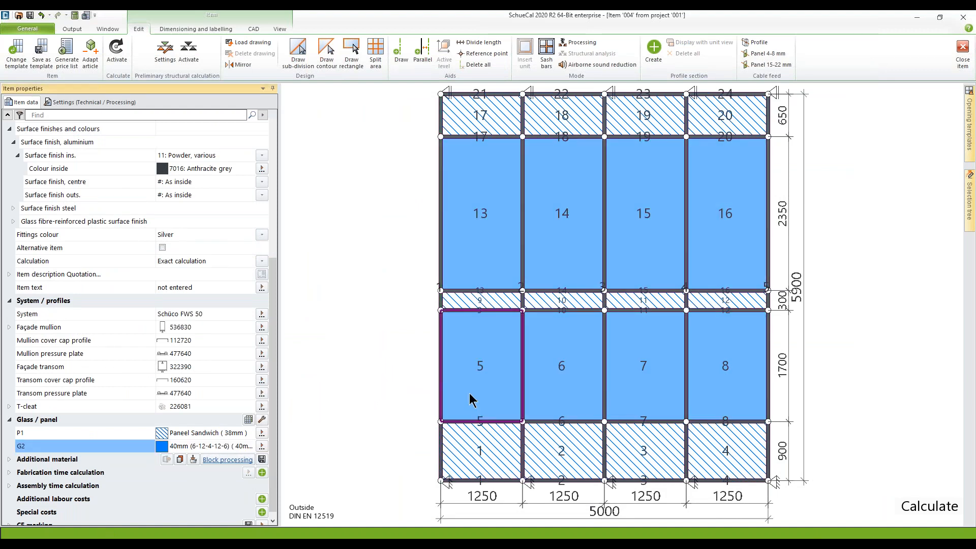
Examine the gaskets in the section of the transom between fields 1 and 5 with the 40 mm glass
{"action": "left_click", "coordinate": [469, 420]}
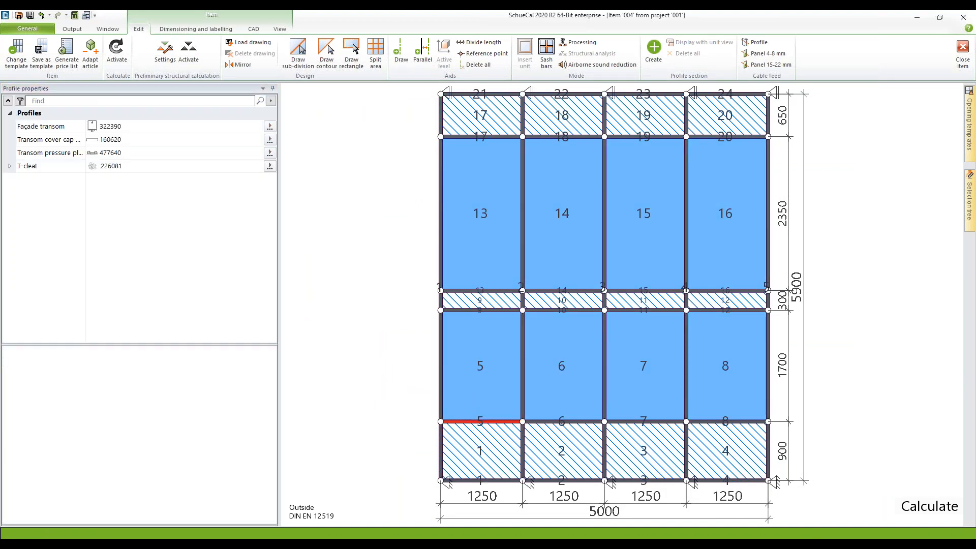
{"action": "double_click", "coordinate": [210, 461]}
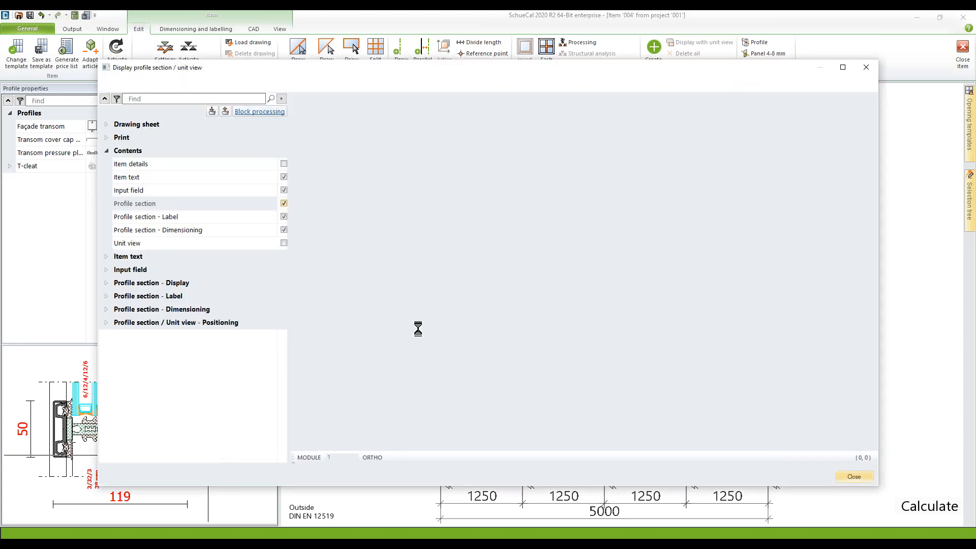
{"action": "scroll", "coordinate": [553, 178], "scroll_direction": "up", "scroll_amount": 2}
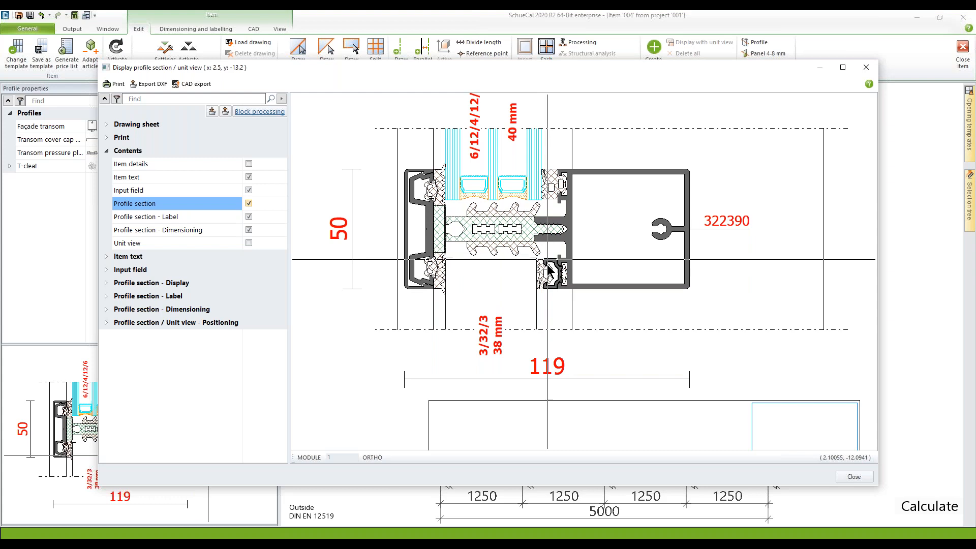
{"action": "left_click", "coordinate": [847, 477]}
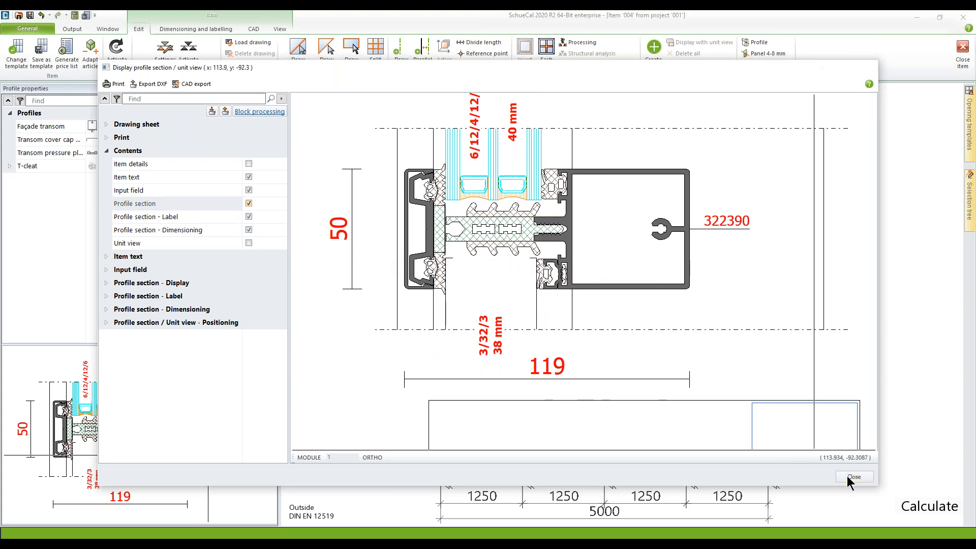
{"action": "left_click", "coordinate": [370, 297]}
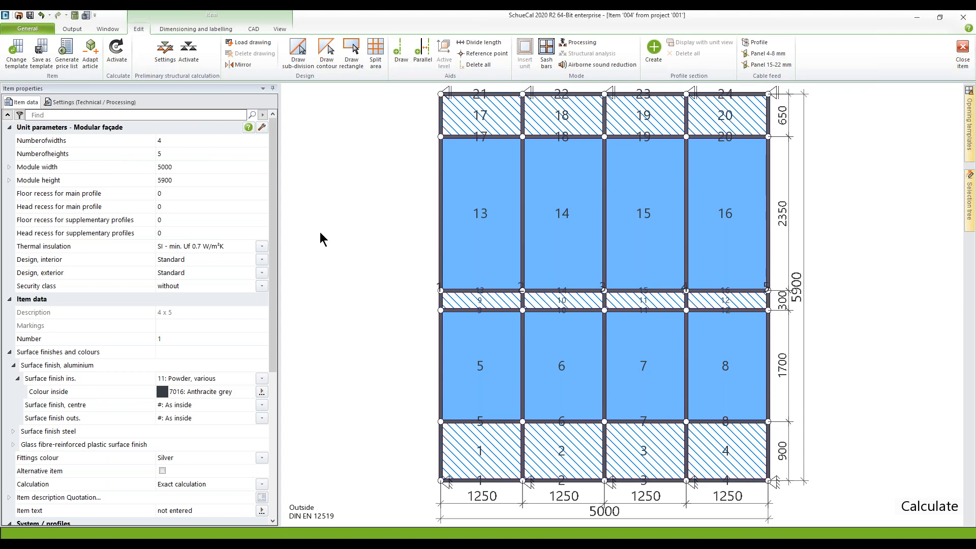
Disable glazing with glazing rebate reduction profile in the item's technical glazing settings
{"action": "key", "text": "ctrl"}
{"action": "left_click", "coordinate": [94, 102]}
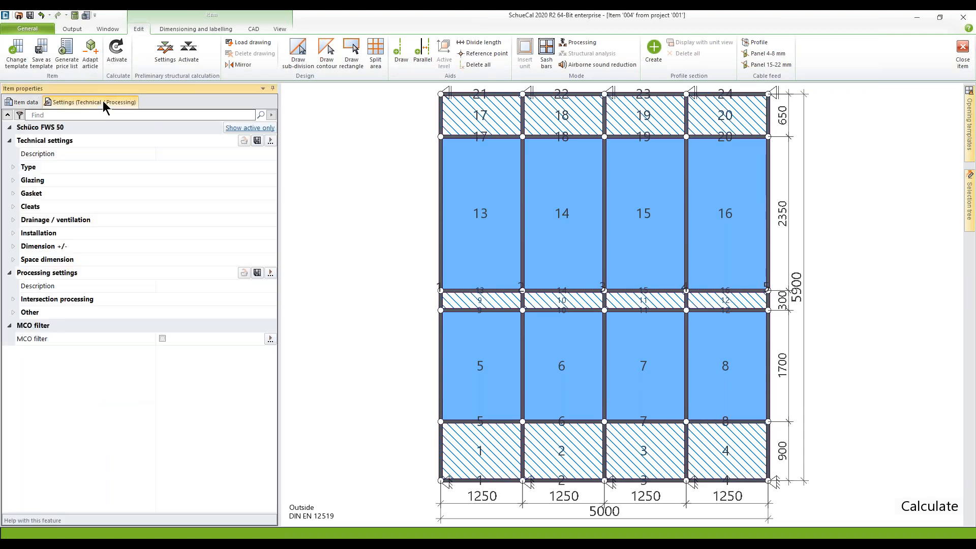
{"action": "left_click", "coordinate": [14, 181]}
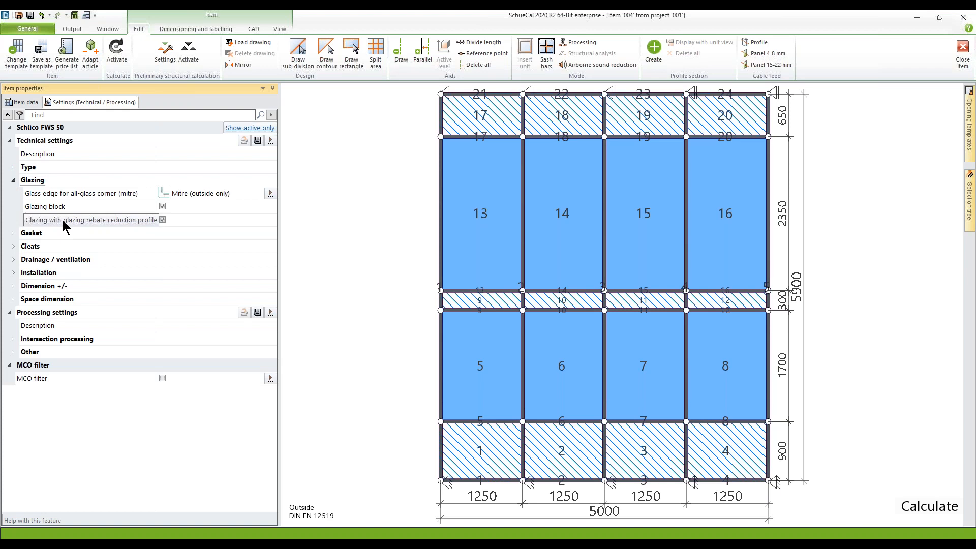
{"action": "left_click", "coordinate": [163, 220]}
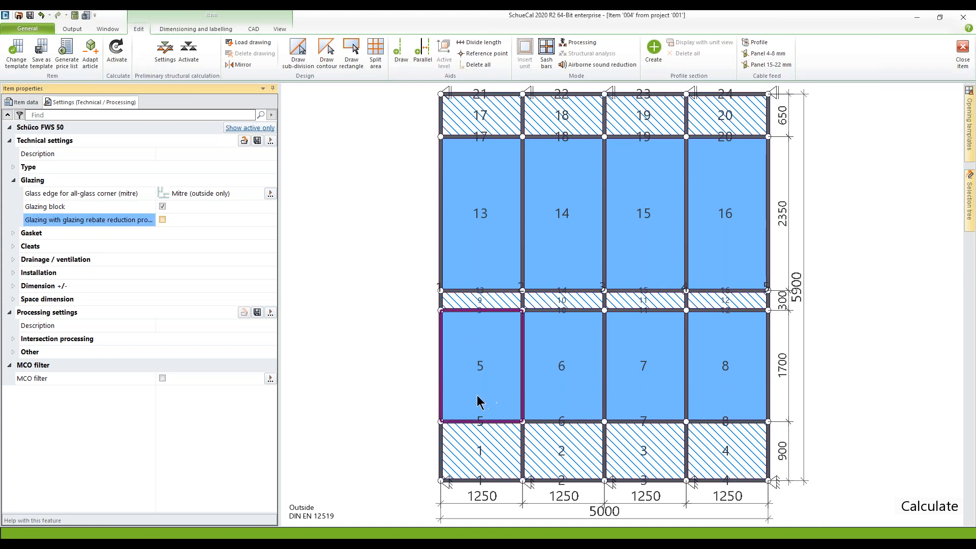
Compare the inner gaskets at the glass and panel sides in transom 5's section without the rebate reduction profile
{"action": "left_click", "coordinate": [465, 421]}
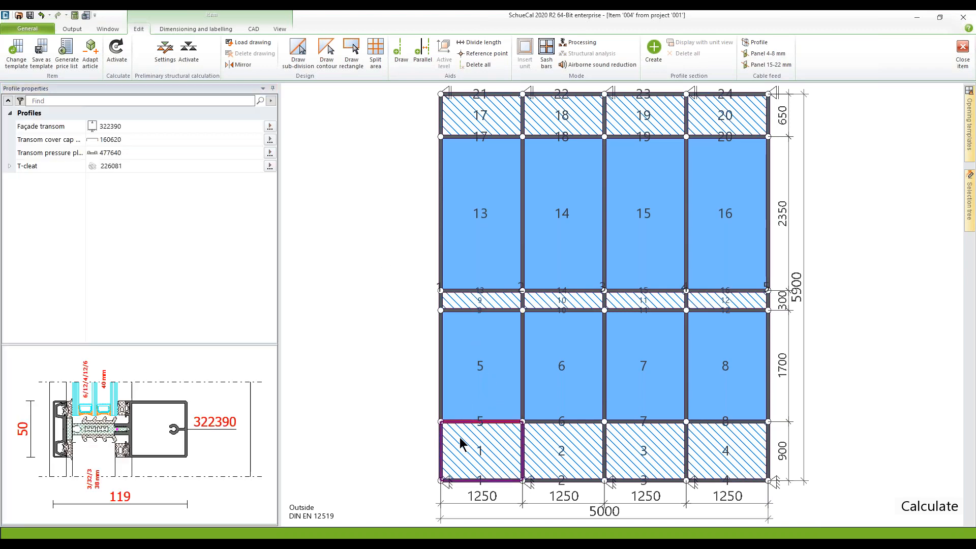
{"action": "double_click", "coordinate": [187, 442]}
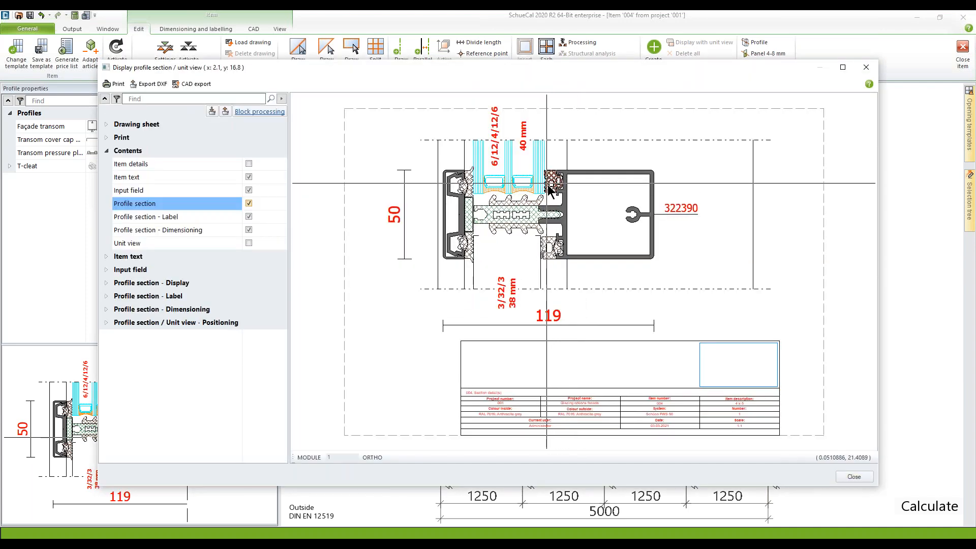
{"action": "left_click", "coordinate": [551, 254]}
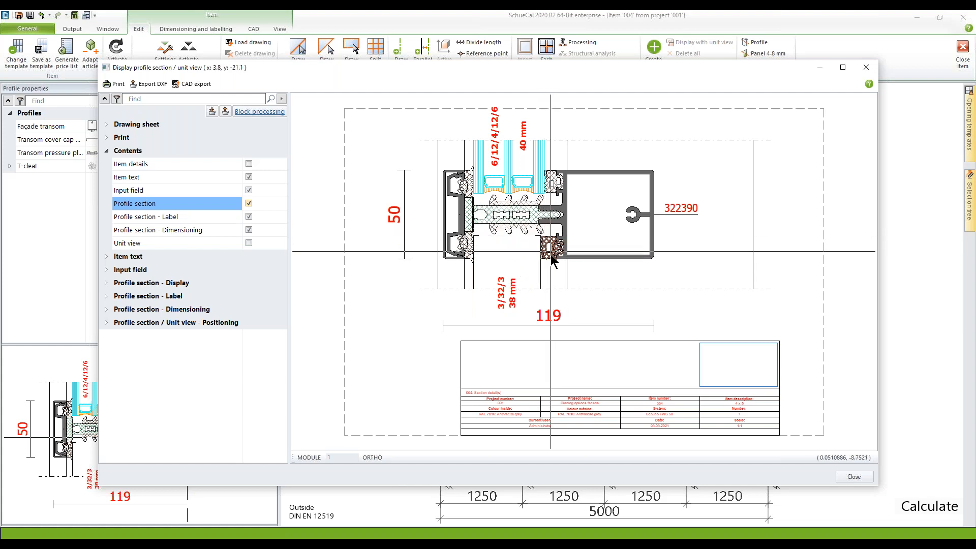
{"action": "left_click", "coordinate": [552, 256]}
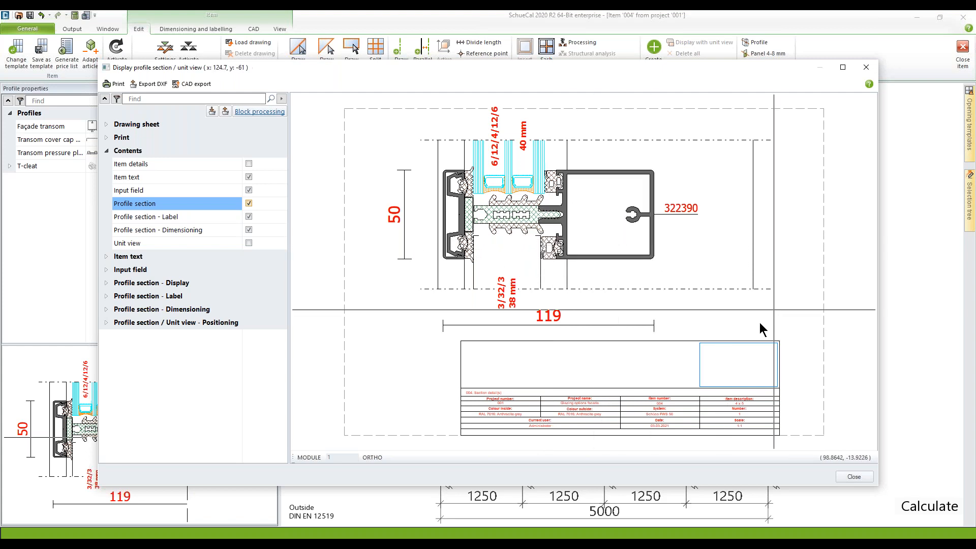
{"action": "left_click", "coordinate": [854, 476]}
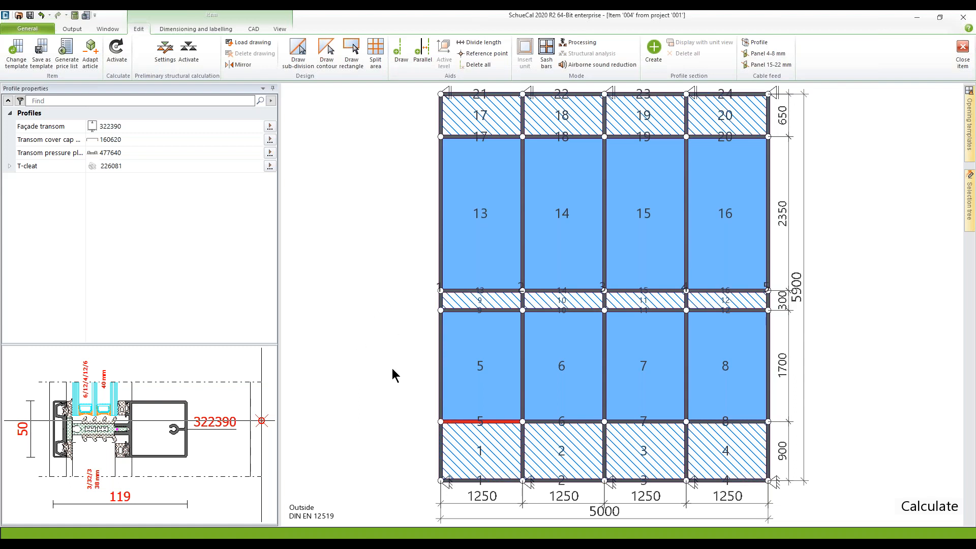
Set the opening type of field 17 to 210: Top light
{"action": "left_click", "coordinate": [454, 119]}
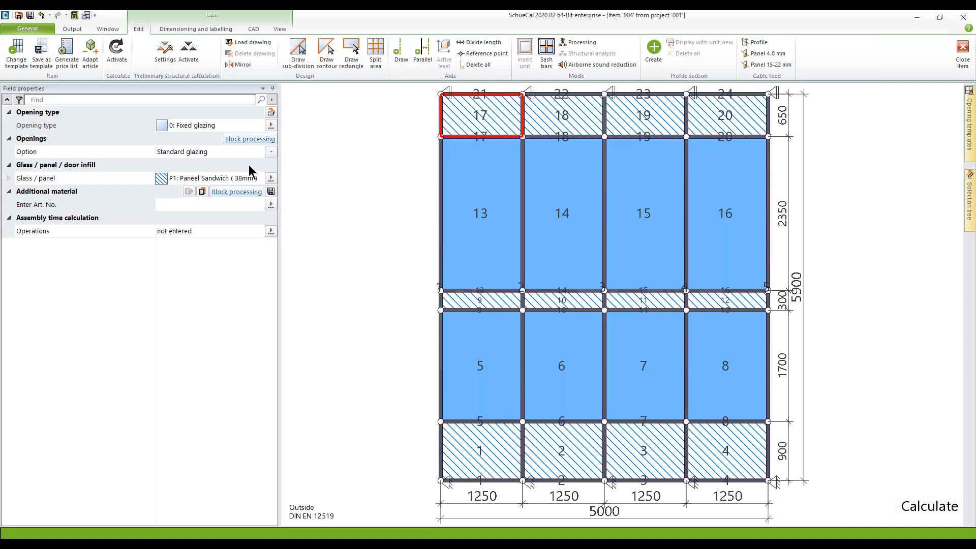
{"action": "left_click", "coordinate": [270, 125]}
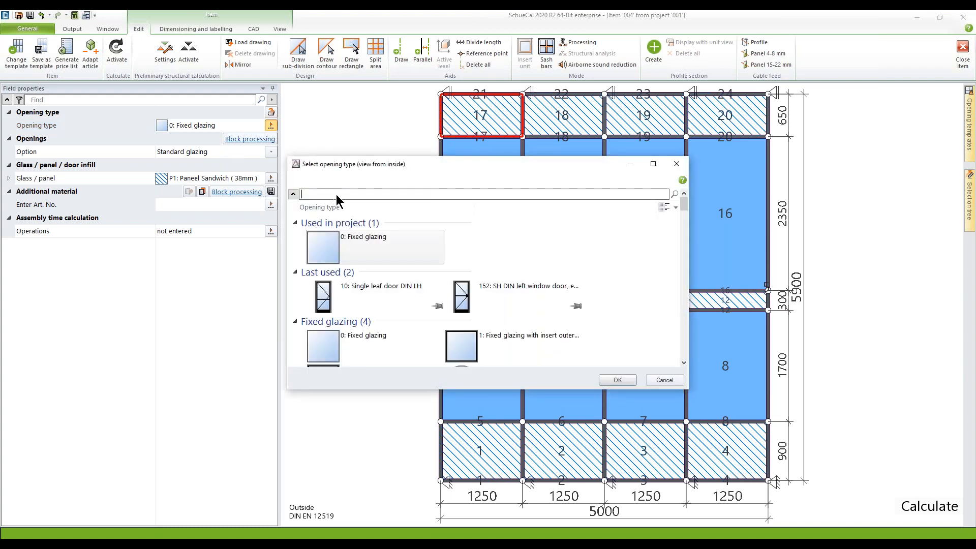
{"action": "type", "text": "210"}
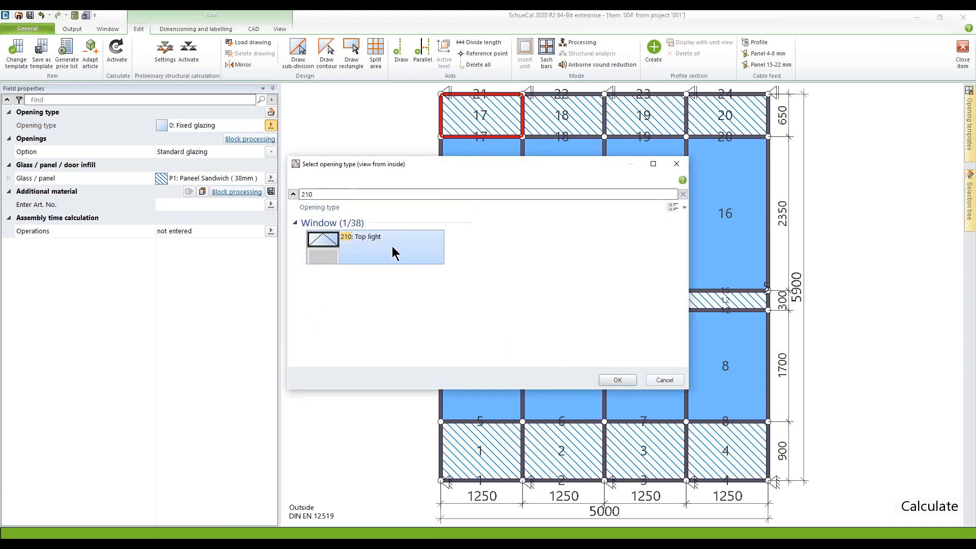
{"action": "left_click", "coordinate": [629, 381]}
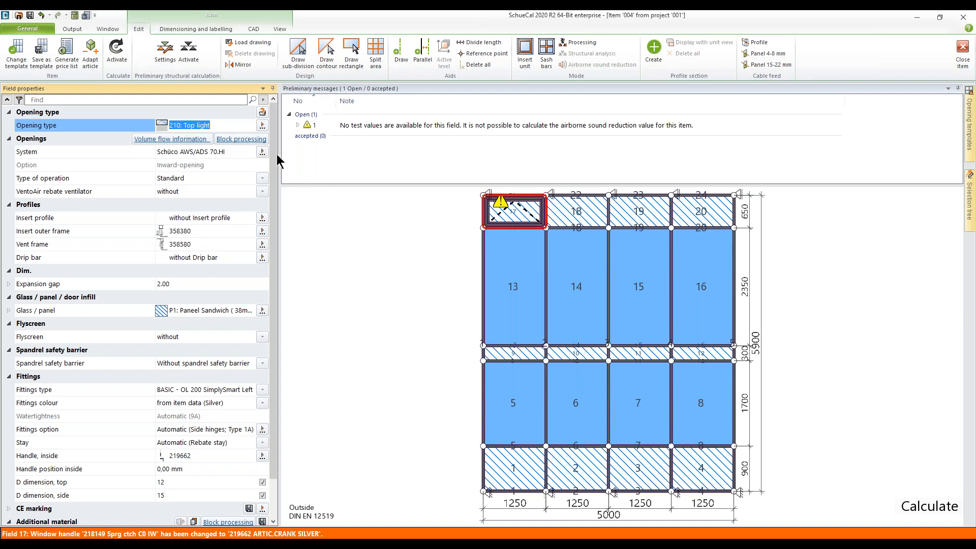
Change the opening system of field 17 to Schüco AWS 75.SI+/ADS 75.SI
{"action": "left_click", "coordinate": [262, 152]}
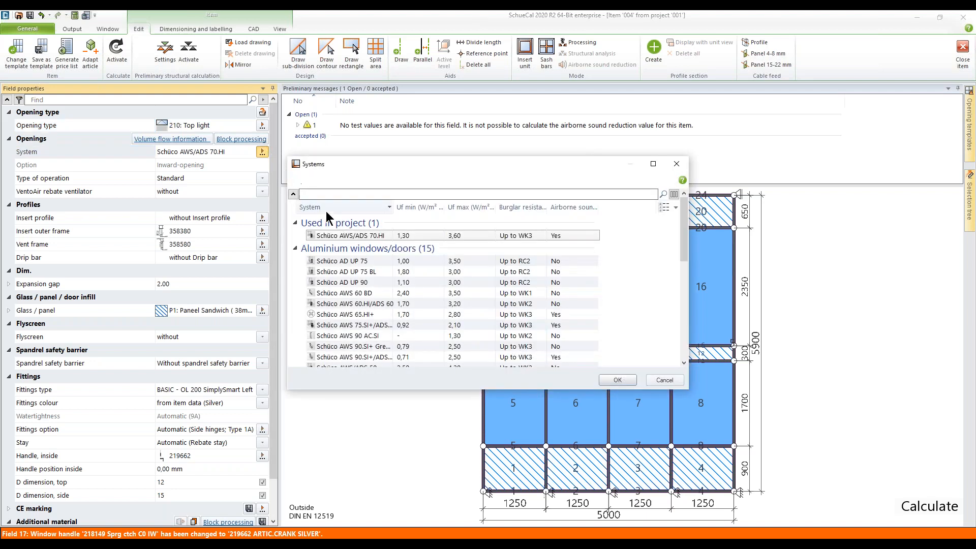
{"action": "left_click", "coordinate": [385, 324]}
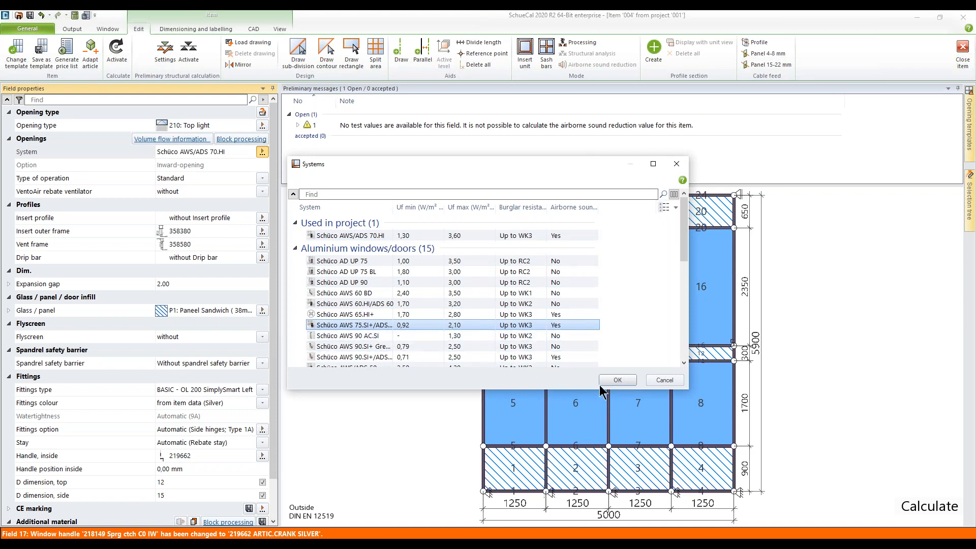
{"action": "left_click", "coordinate": [615, 380]}
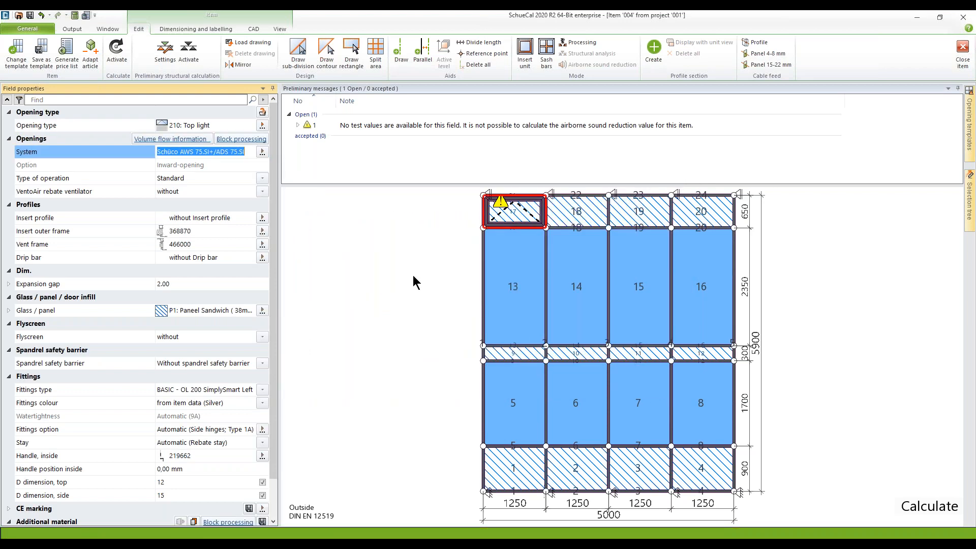
Examine the profile section of the transom between the top light in field 17 and field 13
{"action": "left_click", "coordinate": [527, 217]}
{"action": "left_click", "coordinate": [523, 233]}
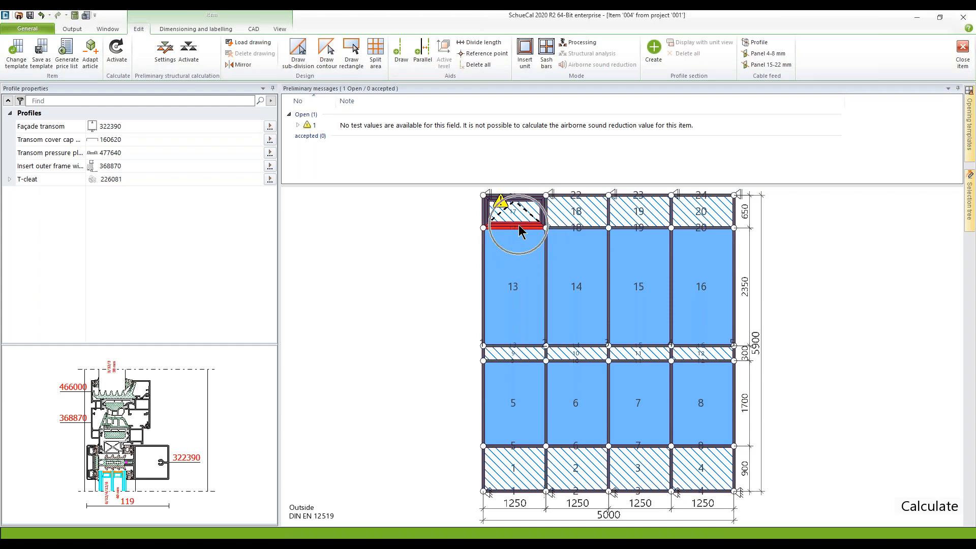
{"action": "double_click", "coordinate": [189, 415]}
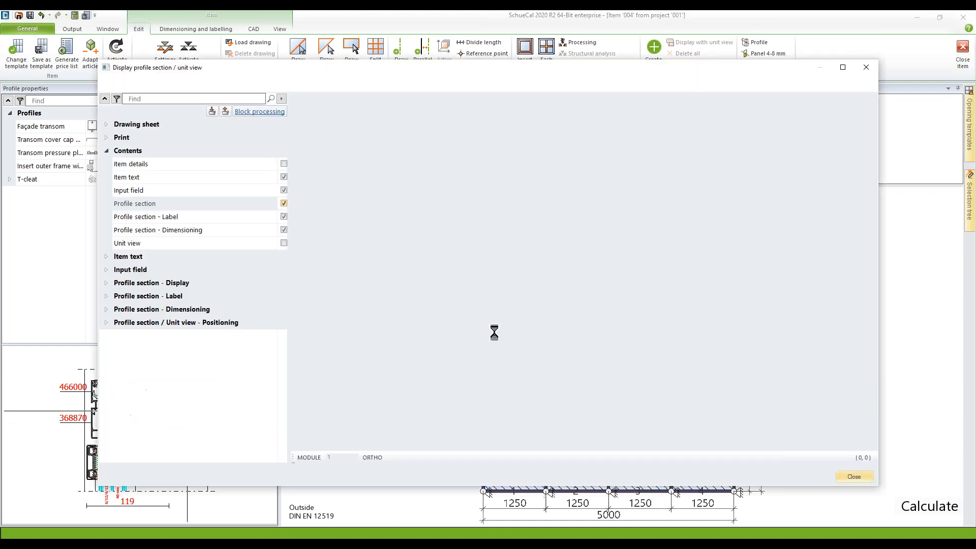
{"action": "scroll", "coordinate": [582, 259], "scroll_direction": "up", "scroll_amount": 2}
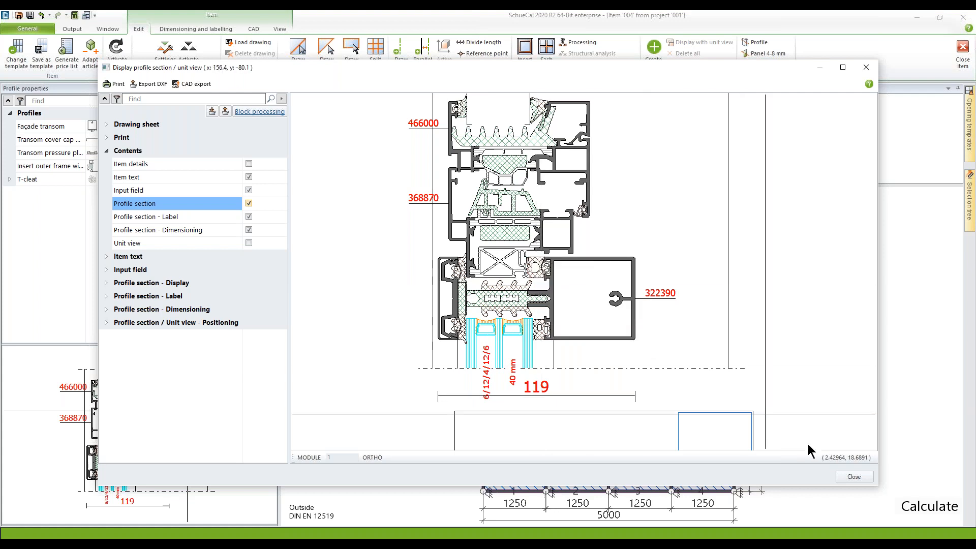
{"action": "left_click", "coordinate": [853, 477]}
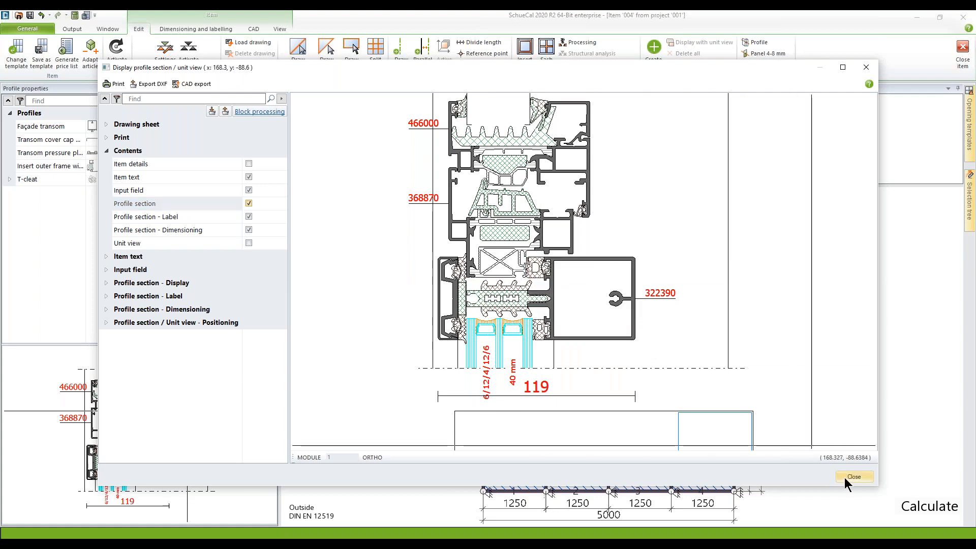
Change the insert outer frame of the top light in field 17 to profile 382660
{"action": "left_click", "coordinate": [517, 215]}
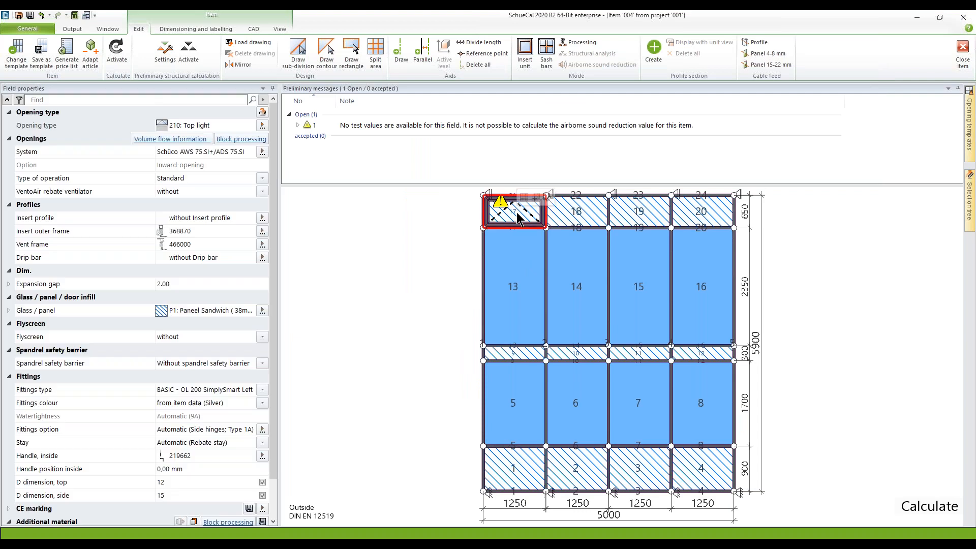
{"action": "left_click", "coordinate": [265, 230]}
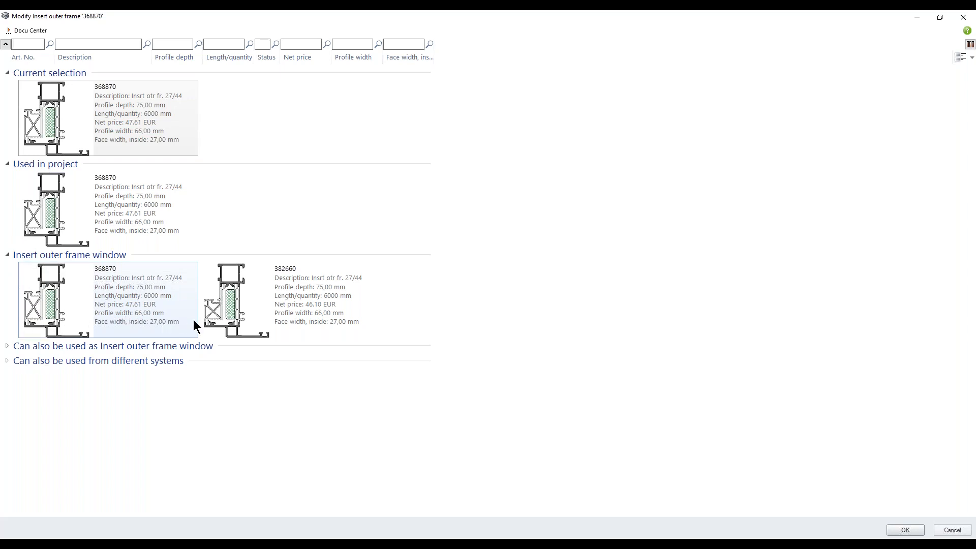
{"action": "left_click", "coordinate": [277, 297]}
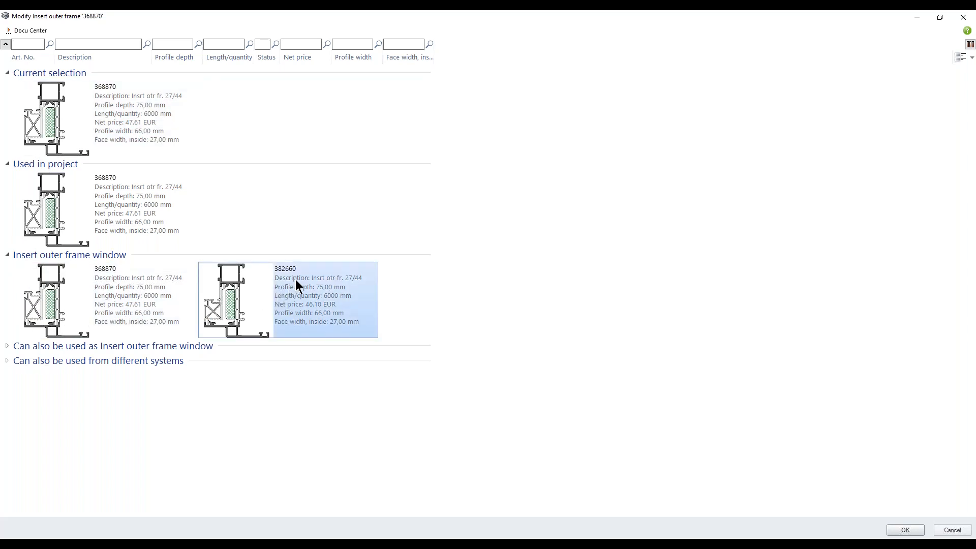
{"action": "left_click", "coordinate": [906, 530]}
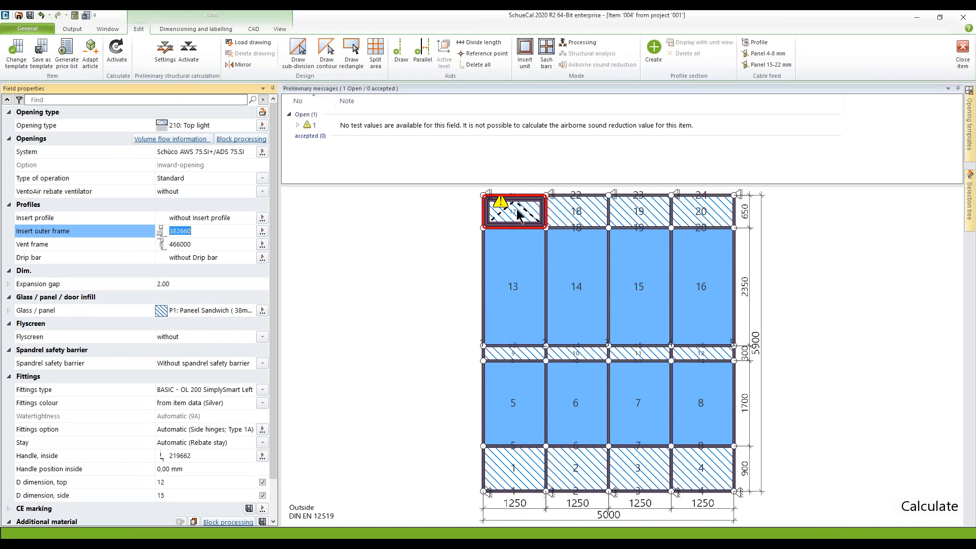
Examine the gaskets around insert outer frame 382660 in the section of the transom between field 17 and field 13
{"action": "left_click", "coordinate": [516, 227]}
{"action": "double_click", "coordinate": [183, 438]}
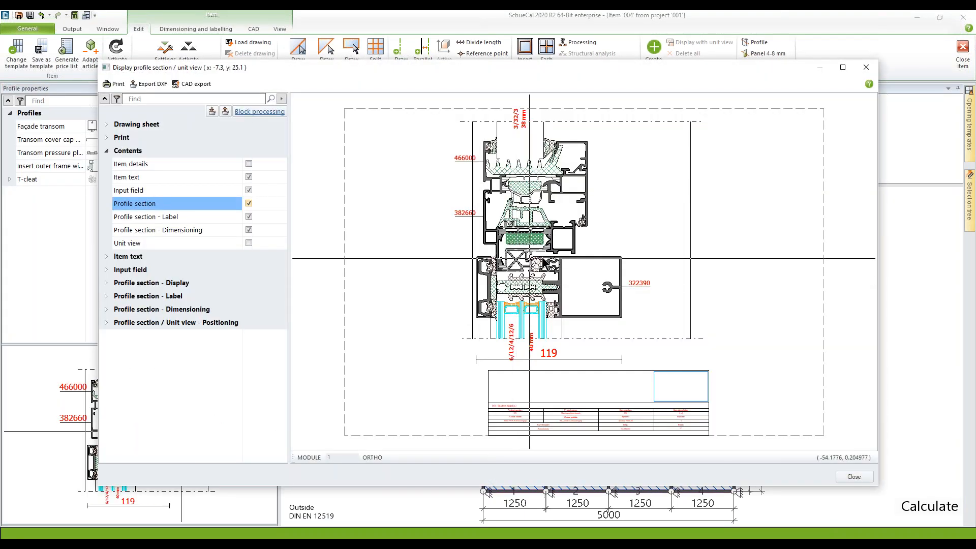
{"action": "scroll", "coordinate": [549, 268], "scroll_direction": "up", "scroll_amount": 2}
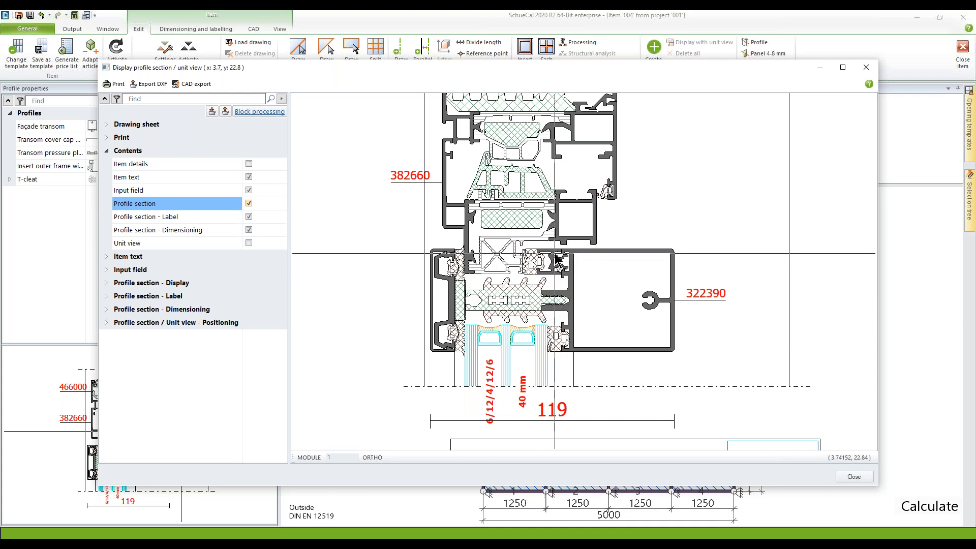
{"action": "left_click", "coordinate": [852, 477]}
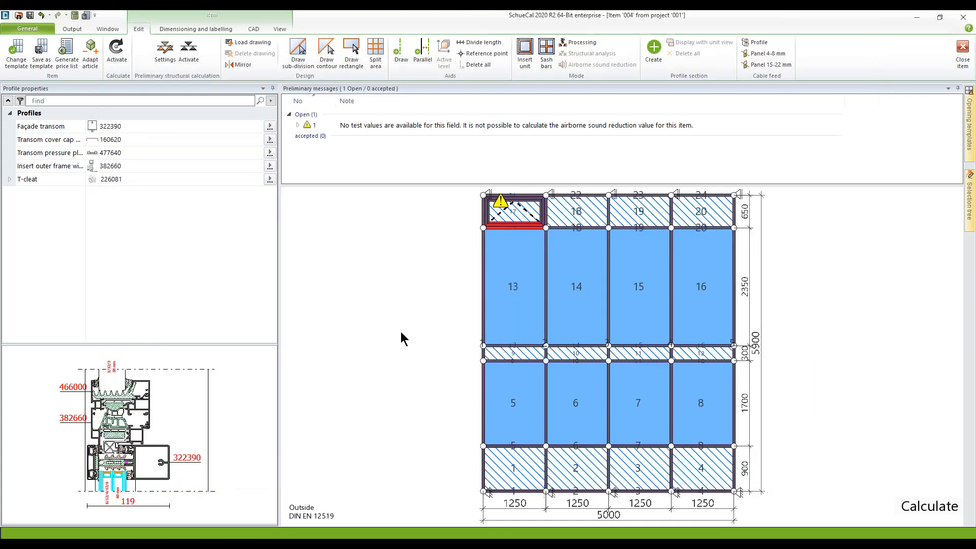
Enable adapter gaskets for insert units in the type options of the Schüco FWS 50 technical settings
{"action": "left_click", "coordinate": [401, 333]}
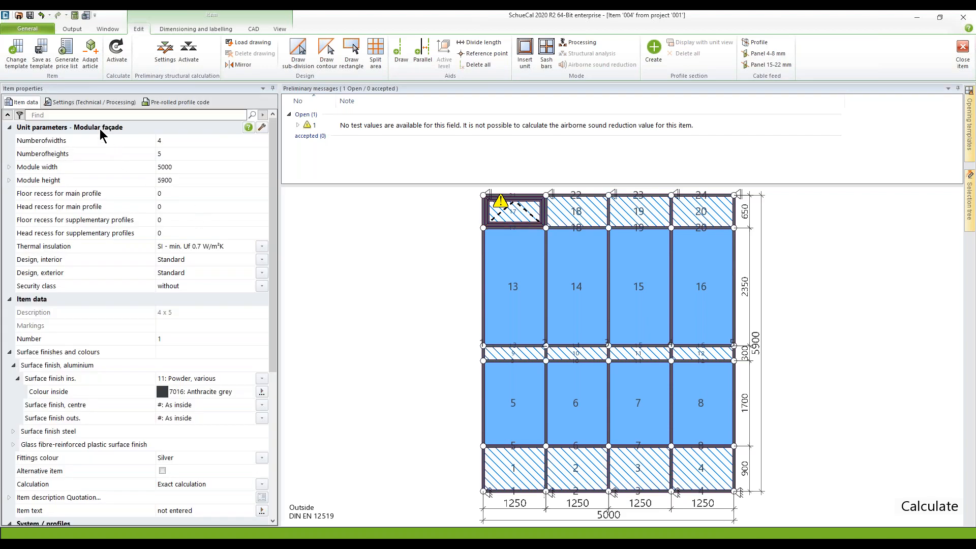
{"action": "left_click", "coordinate": [91, 104]}
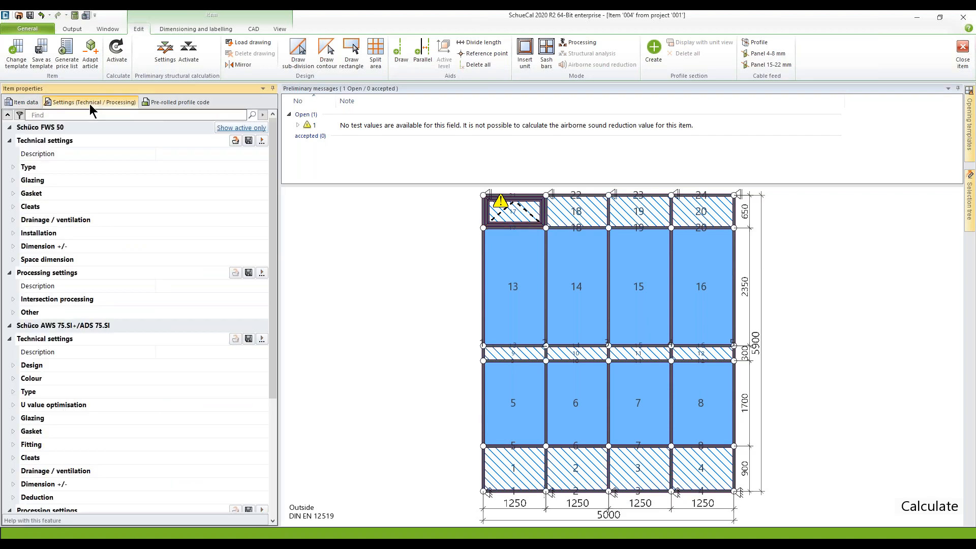
{"action": "left_click", "coordinate": [13, 167]}
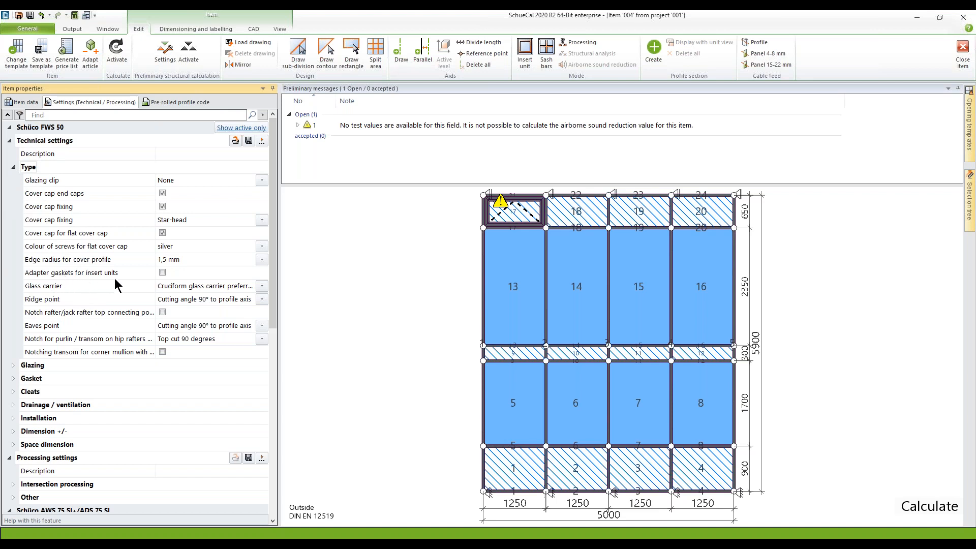
{"action": "left_click", "coordinate": [162, 273]}
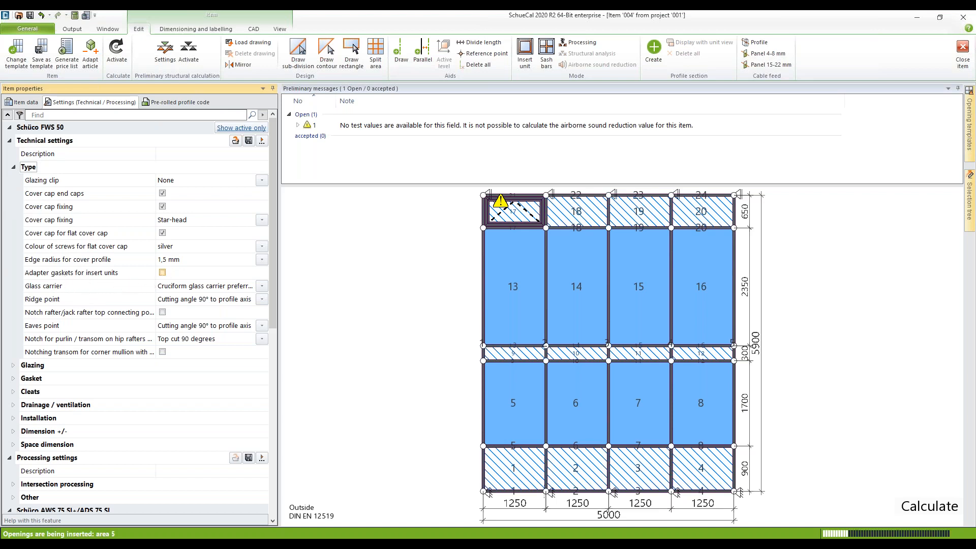
Check how the adapter gasket setting affects the section of the transom between the top light and field 13
{"action": "left_click", "coordinate": [517, 213]}
{"action": "left_click", "coordinate": [517, 225]}
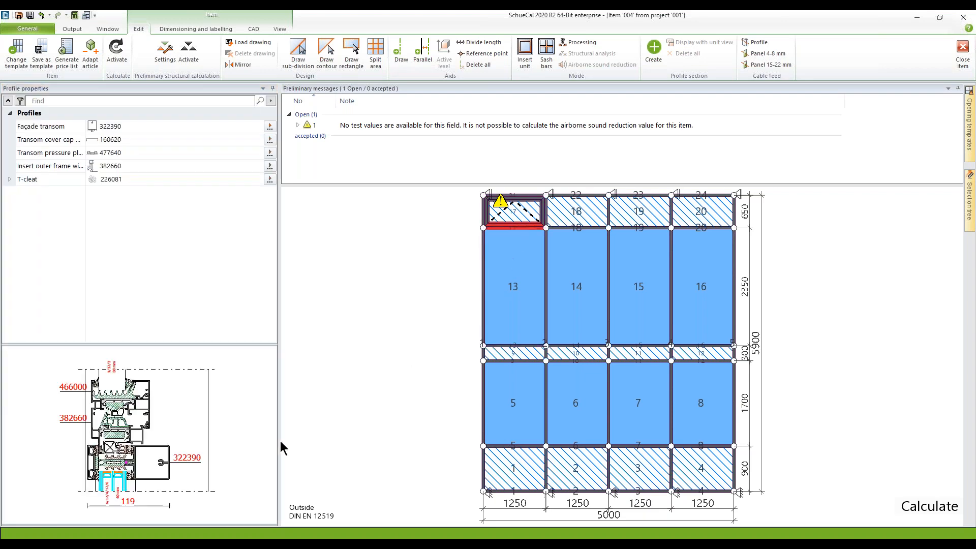
{"action": "double_click", "coordinate": [207, 461]}
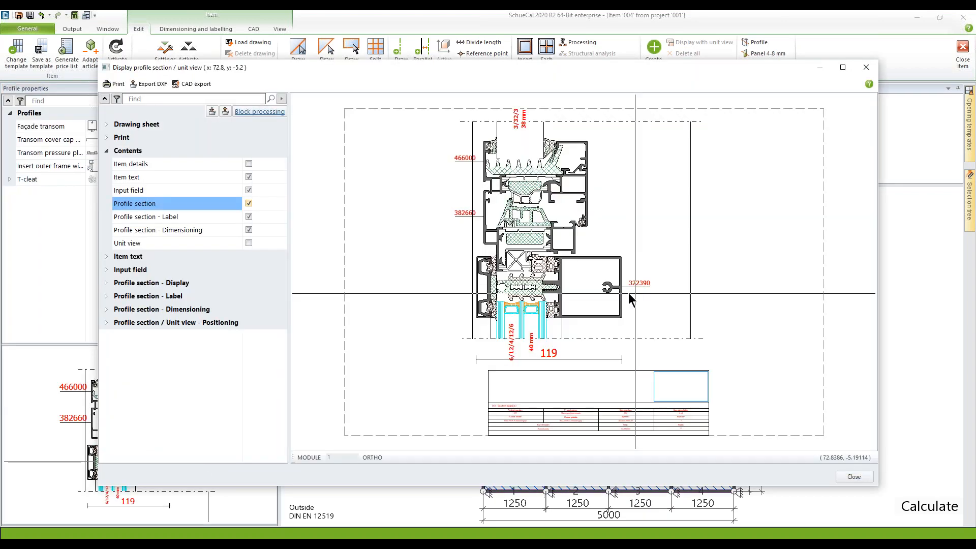
{"action": "scroll", "coordinate": [552, 257], "scroll_direction": "up", "scroll_amount": 3}
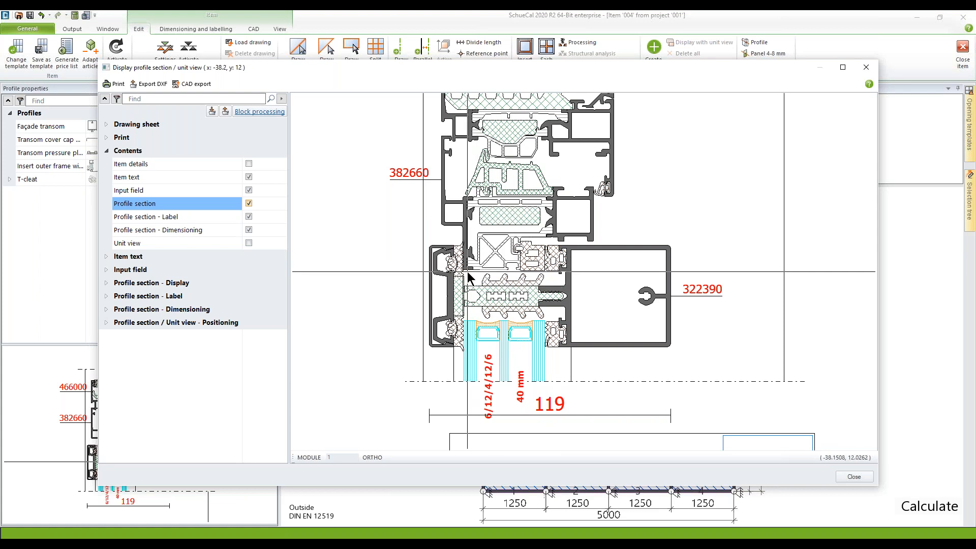
{"action": "left_click", "coordinate": [854, 476]}
Turn off automatic calculation of the item's reference glass and set its total thickness to 50 mm
{"action": "left_click", "coordinate": [398, 315]}
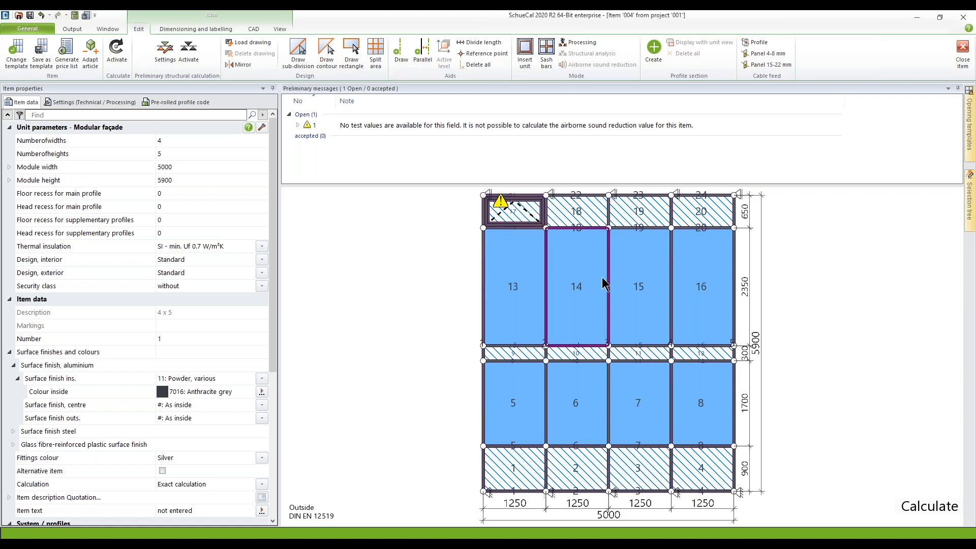
{"action": "left_click_drag", "start_coordinate": [273, 347], "coordinate": [287, 487]}
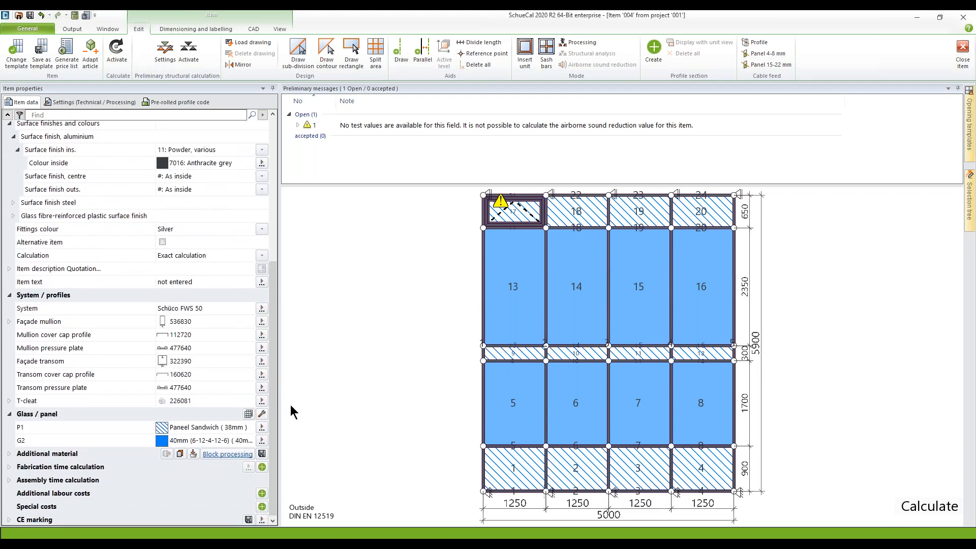
{"action": "key", "text": "ctrl"}
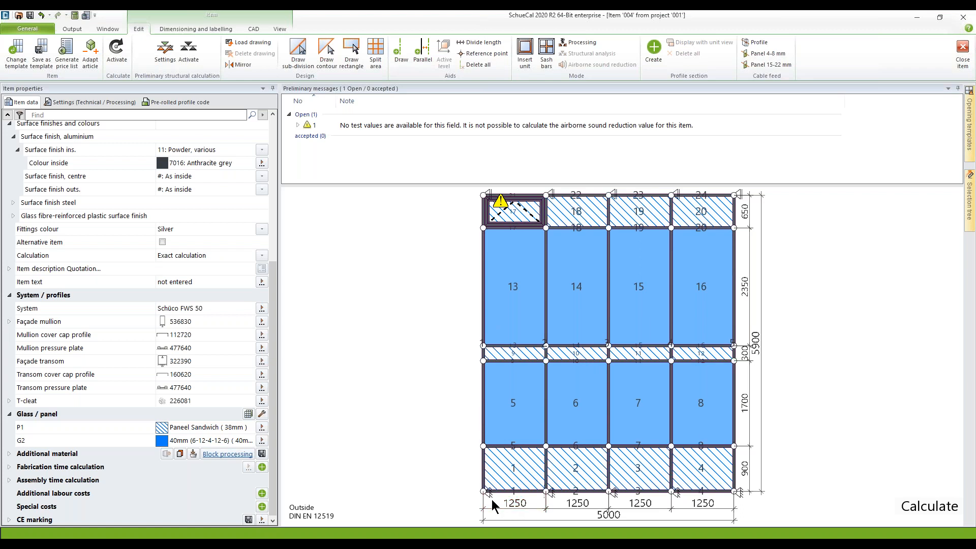
{"action": "left_click", "coordinate": [248, 414]}
{"action": "left_click_drag", "start_coordinate": [492, 218], "coordinate": [362, 193]}
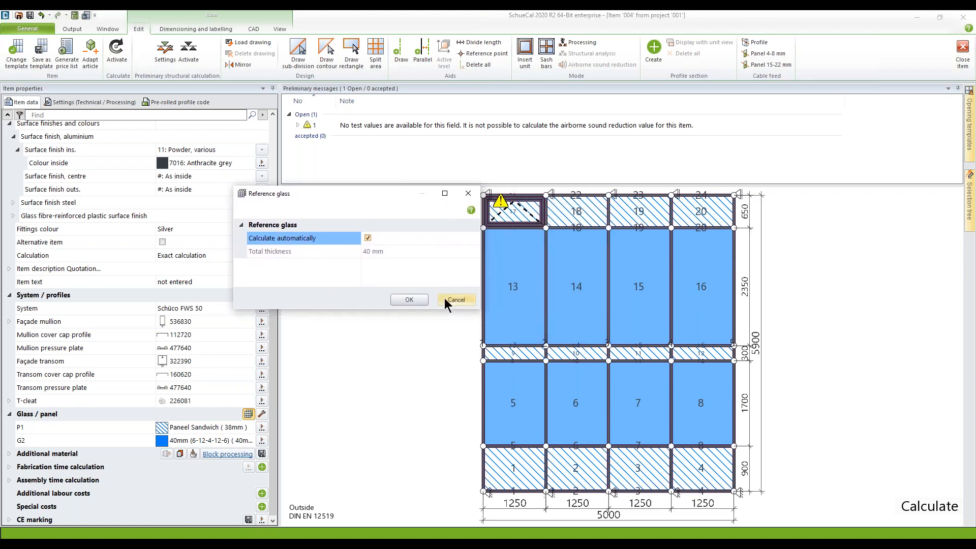
{"action": "left_click", "coordinate": [367, 238]}
{"action": "left_click", "coordinate": [401, 253]}
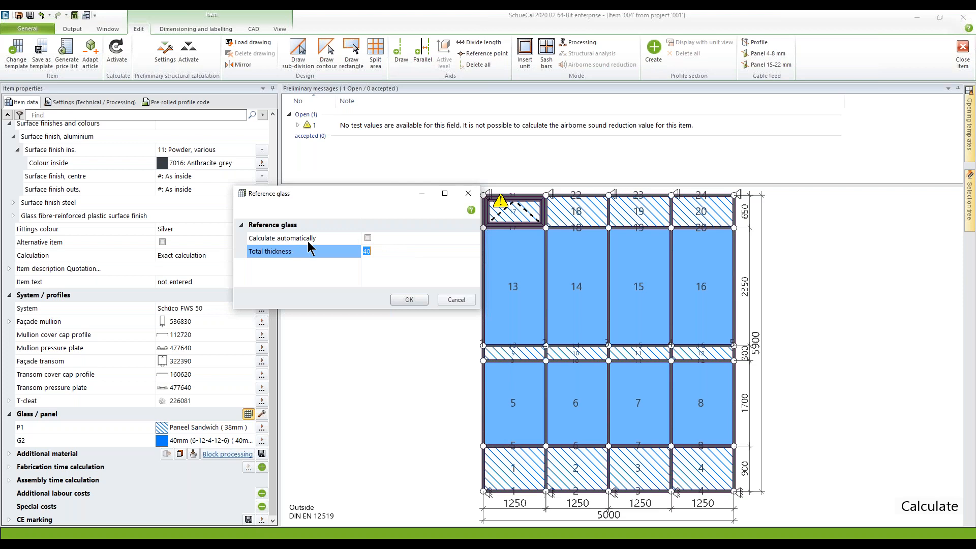
{"action": "type", "text": "50"}
{"action": "key", "text": "Tab"}
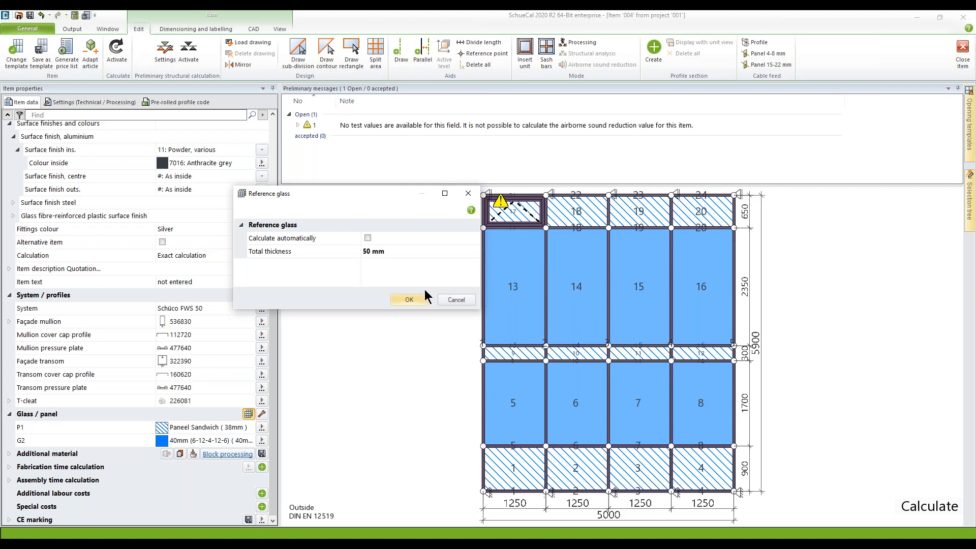
{"action": "left_click", "coordinate": [409, 299]}
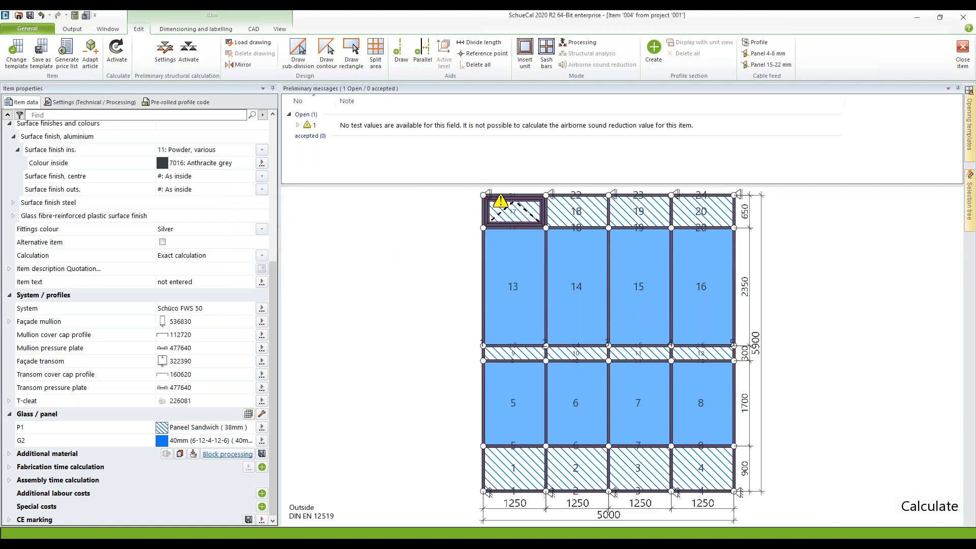
Examine the gaskets in the section of the transom below the top light with the 50 mm reference glass
{"action": "left_click", "coordinate": [512, 227]}
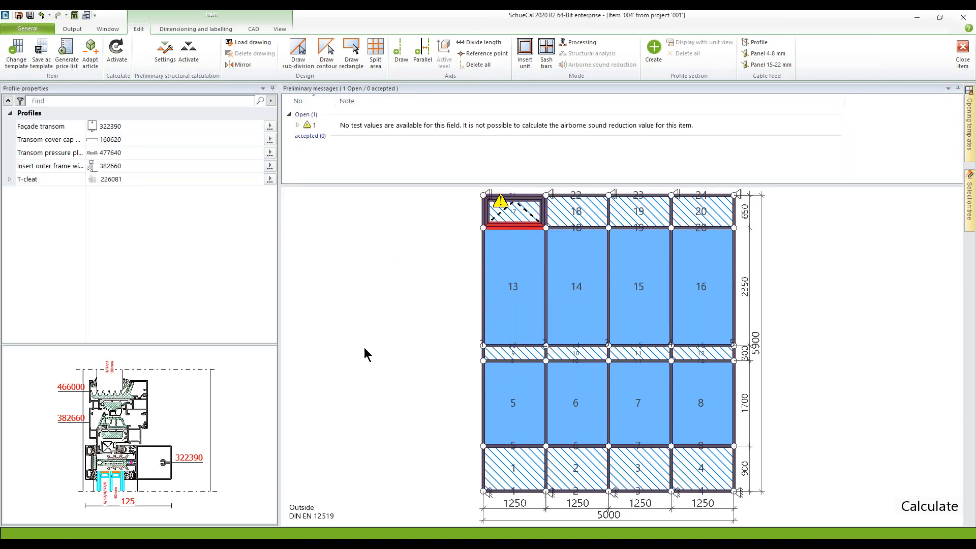
{"action": "double_click", "coordinate": [145, 456]}
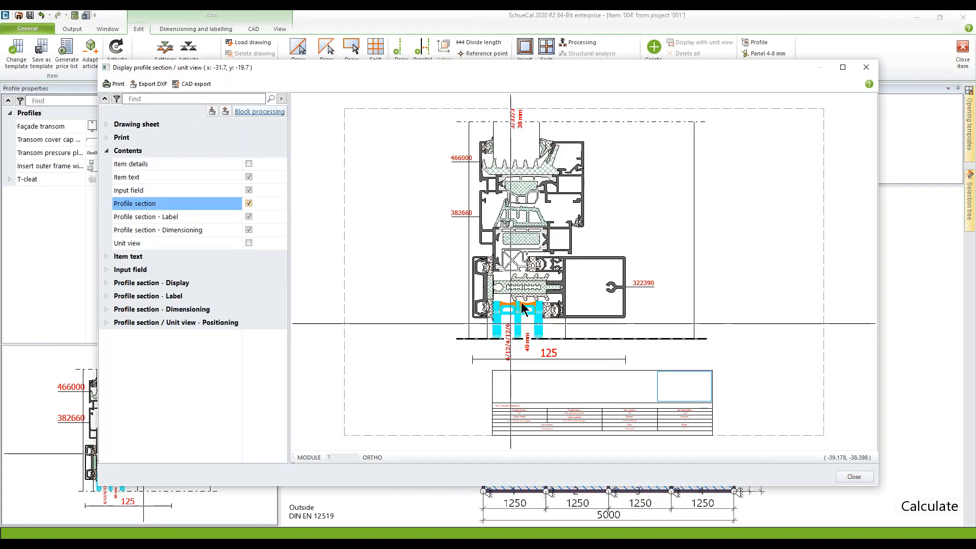
{"action": "scroll", "coordinate": [548, 266], "scroll_direction": "up", "scroll_amount": 3}
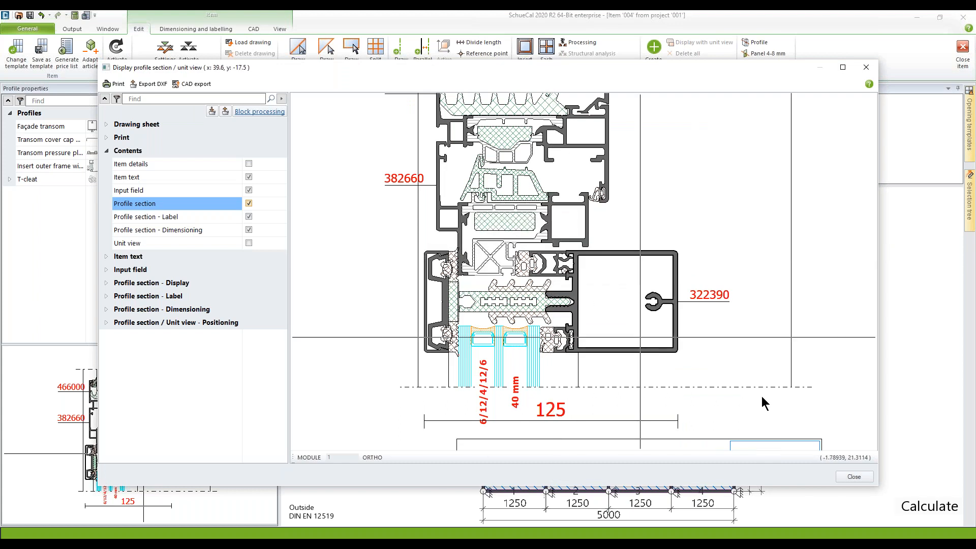
{"action": "left_click", "coordinate": [852, 478]}
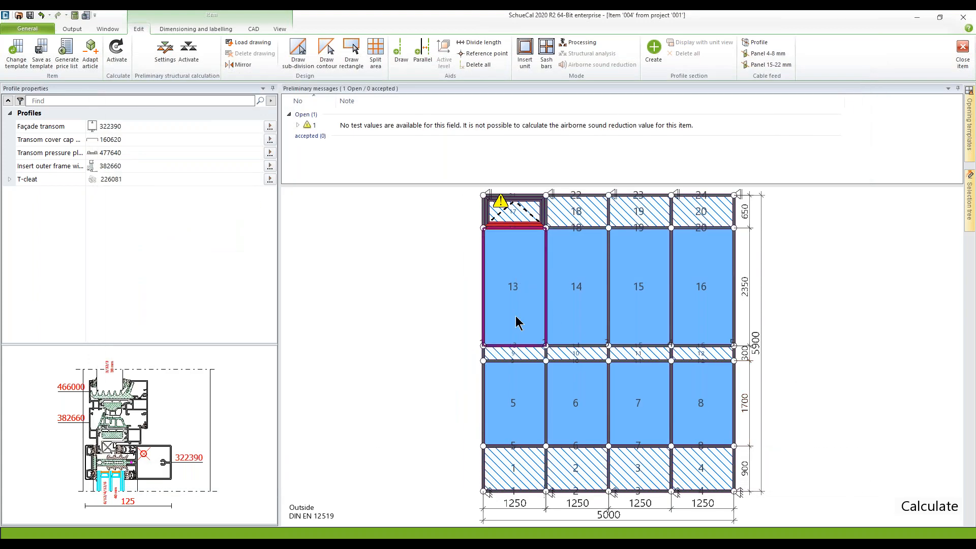
Inspect the glass-side and panel-side gaskets in transom 5's section between fields 5 and 1 with the 50 mm reference glass
{"action": "left_click", "coordinate": [516, 446]}
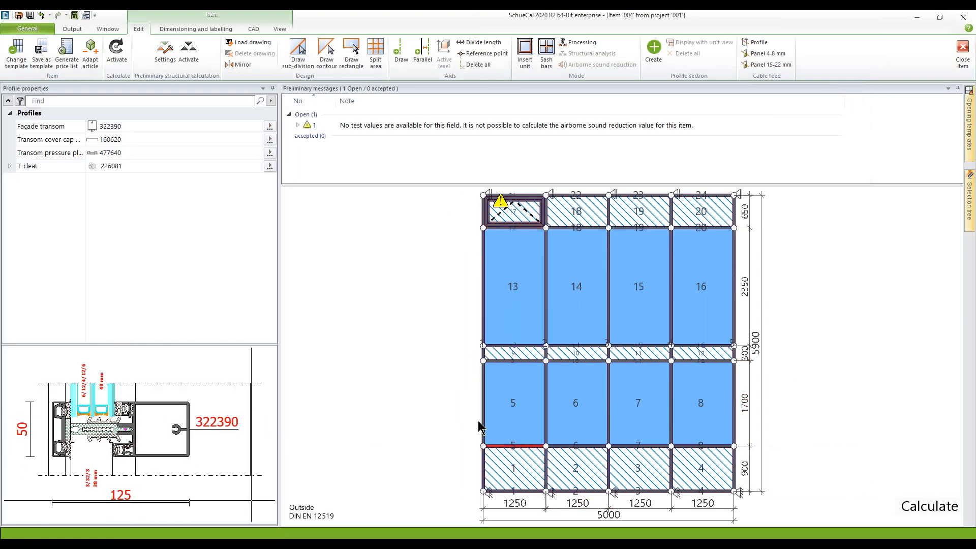
{"action": "double_click", "coordinate": [80, 409]}
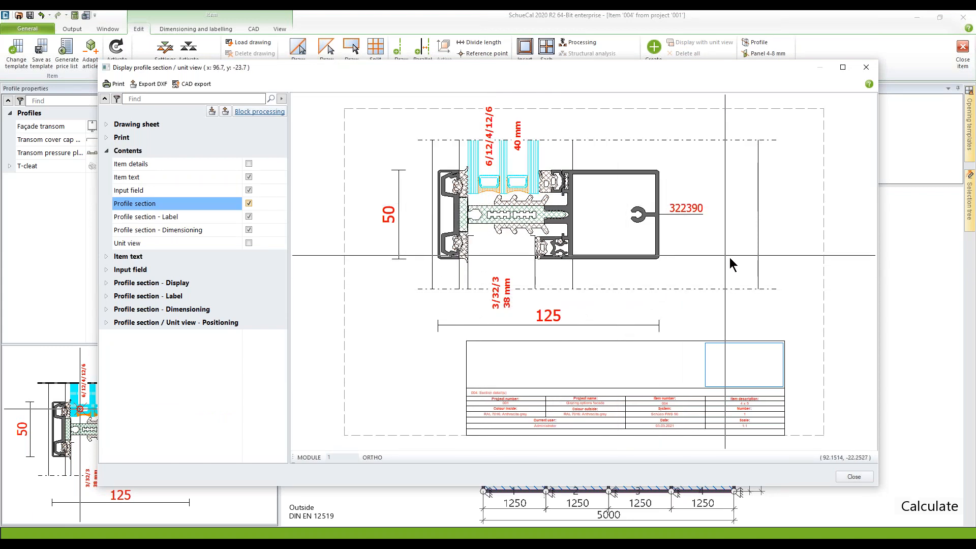
{"action": "left_click", "coordinate": [866, 476]}
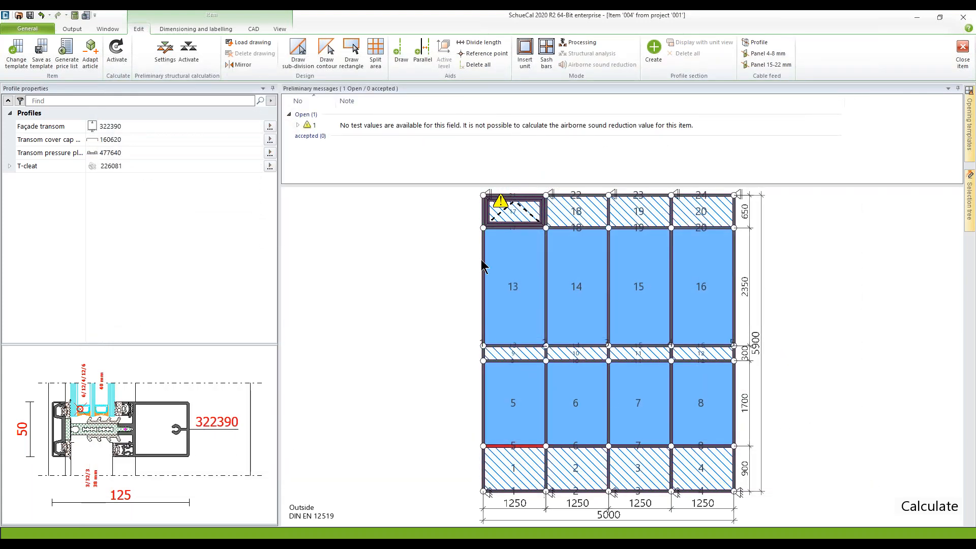